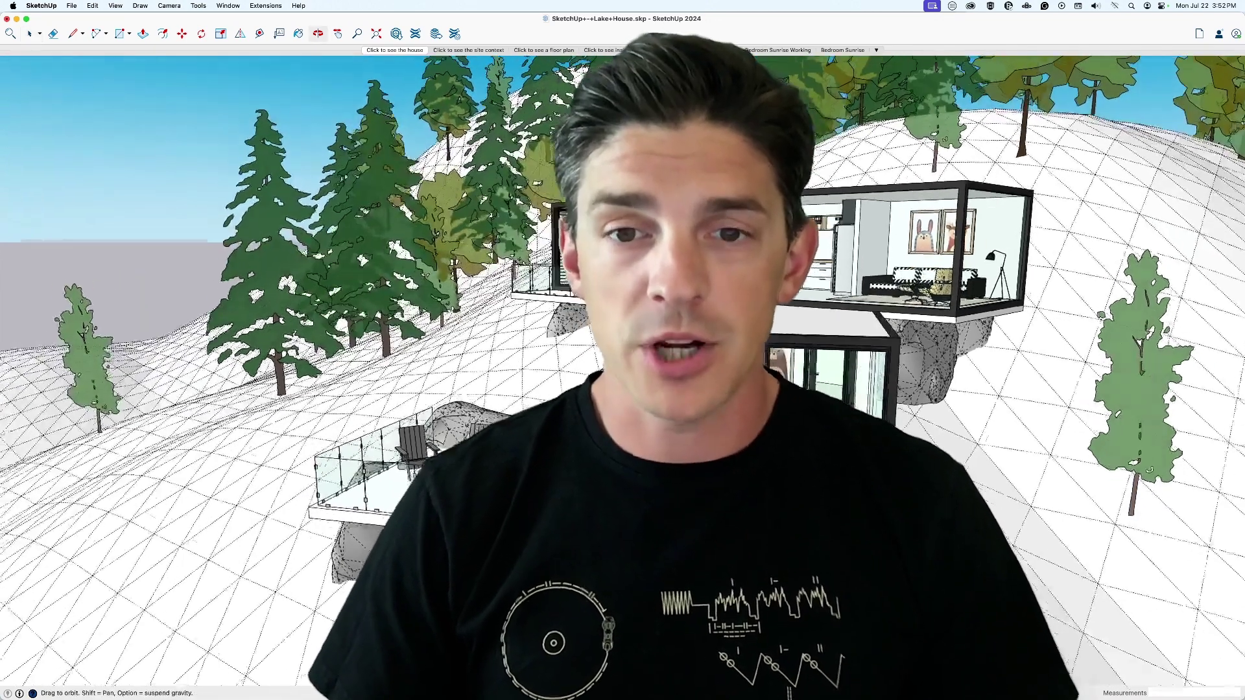
Step: View the site context scene and switch to the Bedroom Sunrise Working scene
click(471, 51)
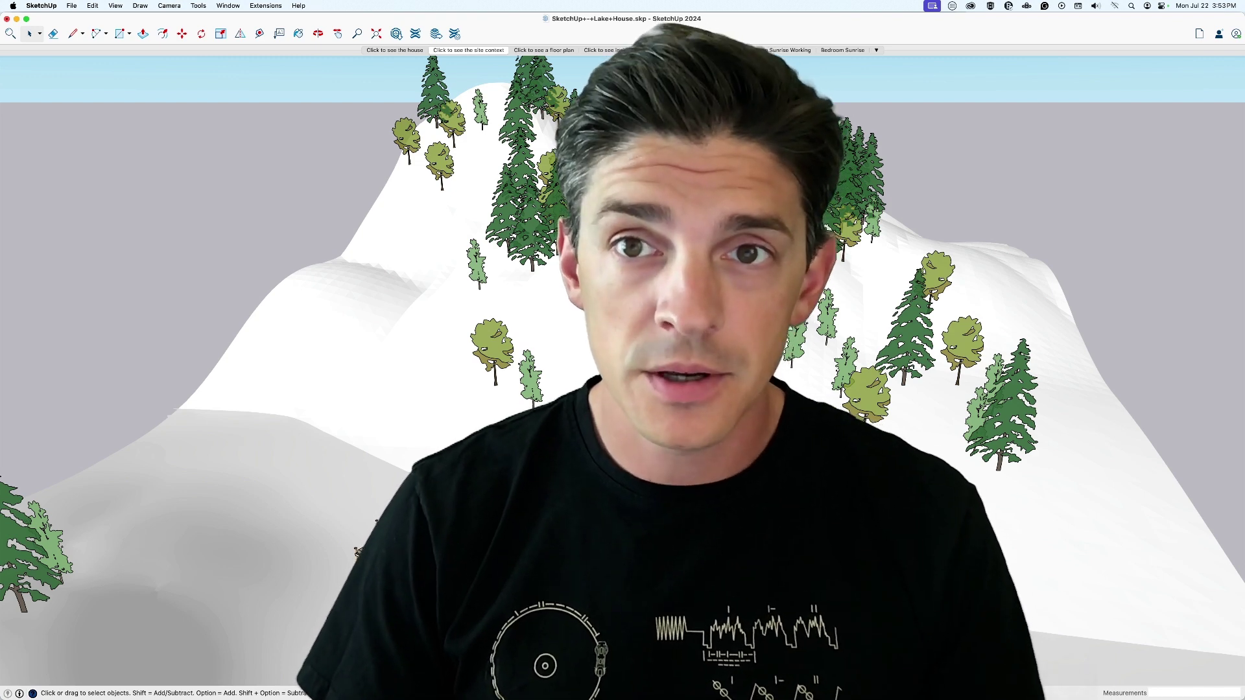
click(790, 50)
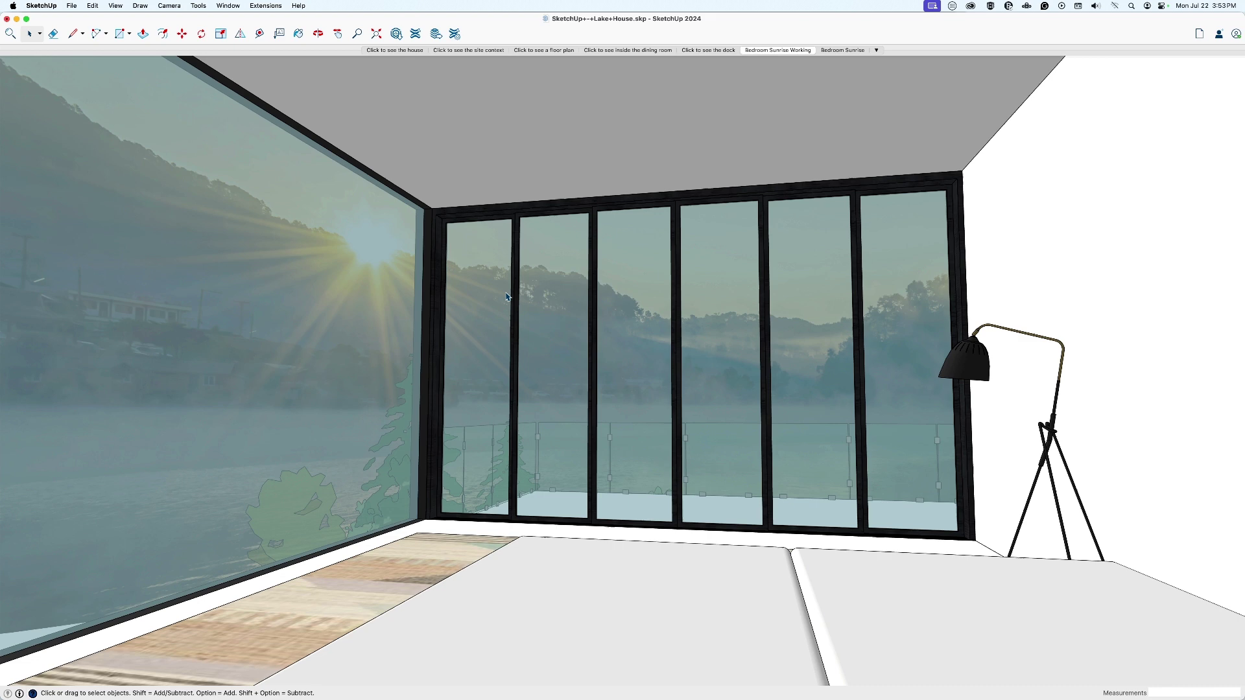
Step: Switch to Chrome to view the Animator plugin page on SketchUcation, and return to SketchUp
key(super+Tab)
key(super+Tab)
key(super+Tab)
key(super+Tab)
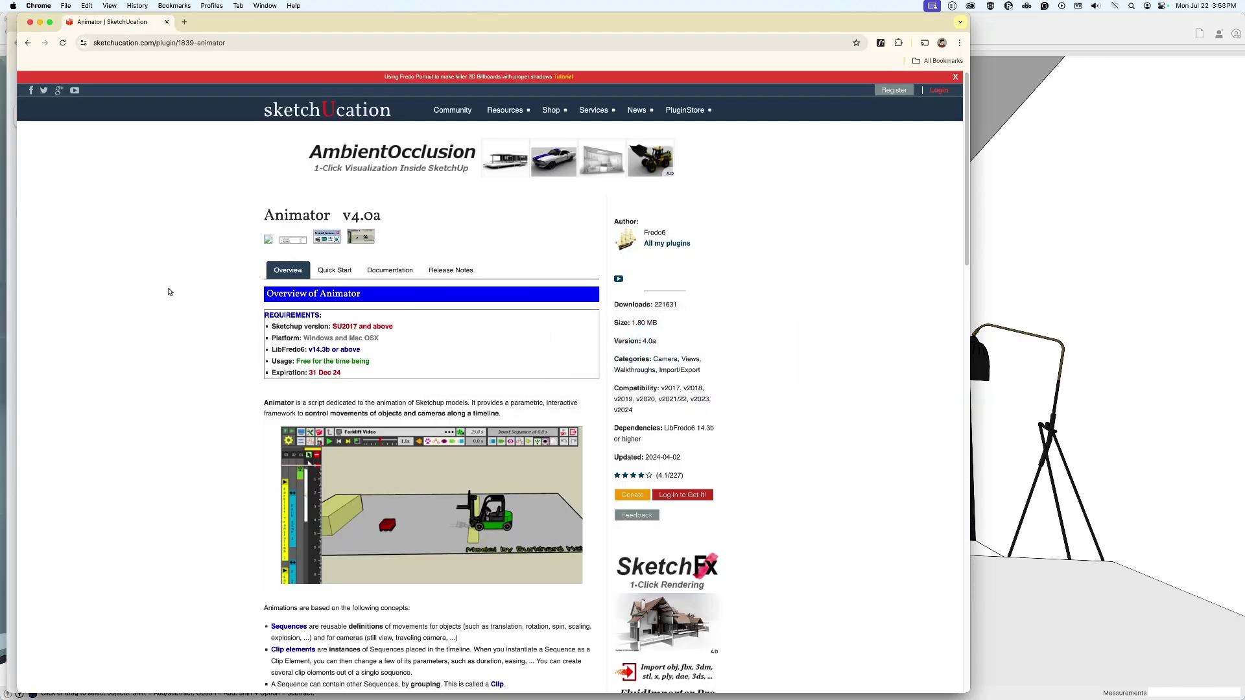
key(super+Tab)
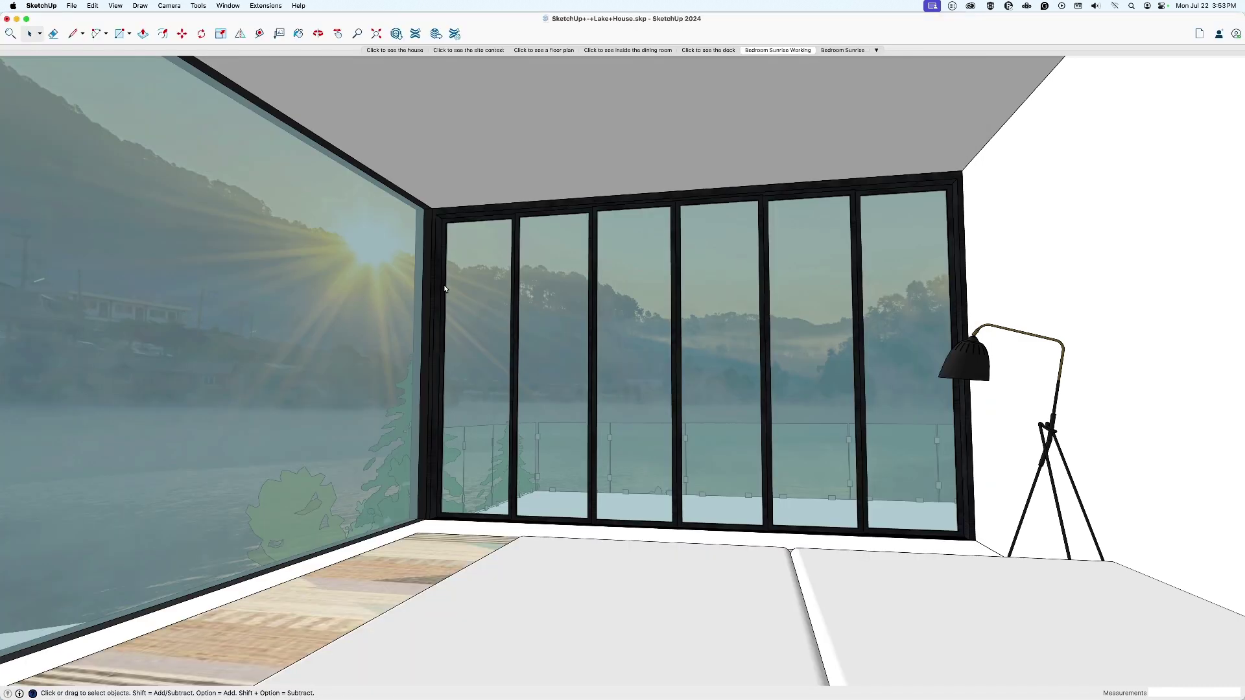
Step: Start Fredo6 Animator with a new film and switch its timeline to a vertical layout
click(199, 6)
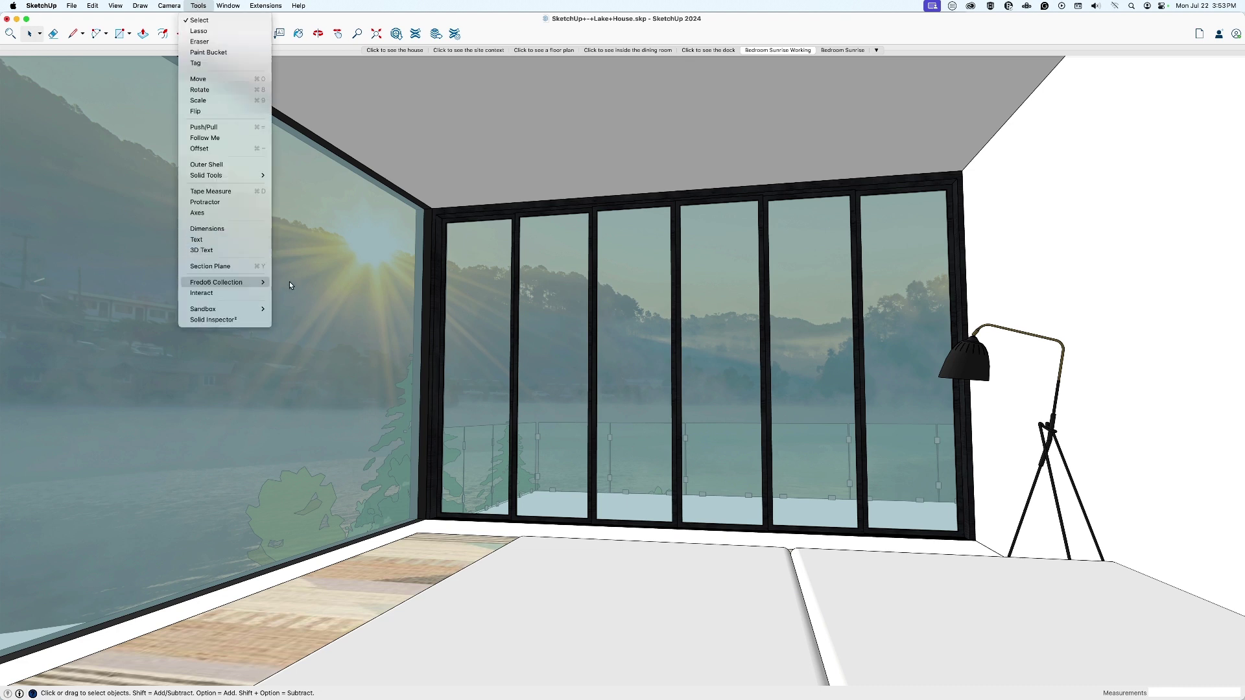
mouse_move(257, 283)
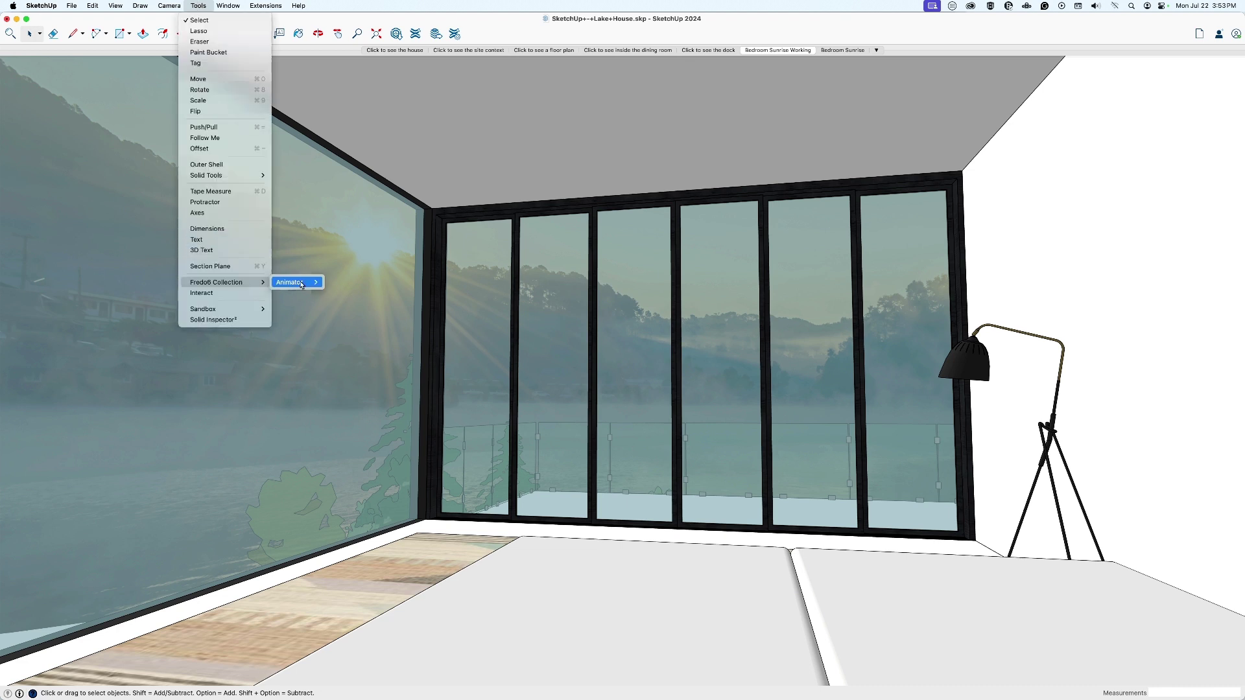
click(399, 283)
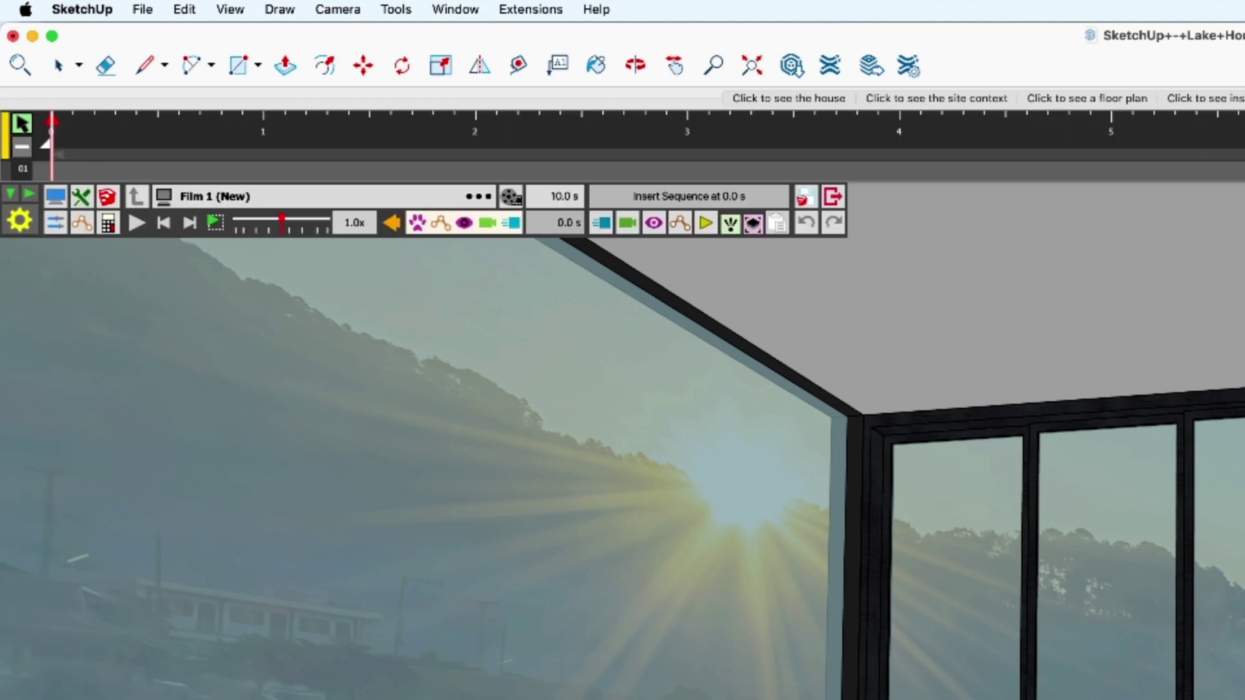
click(8, 144)
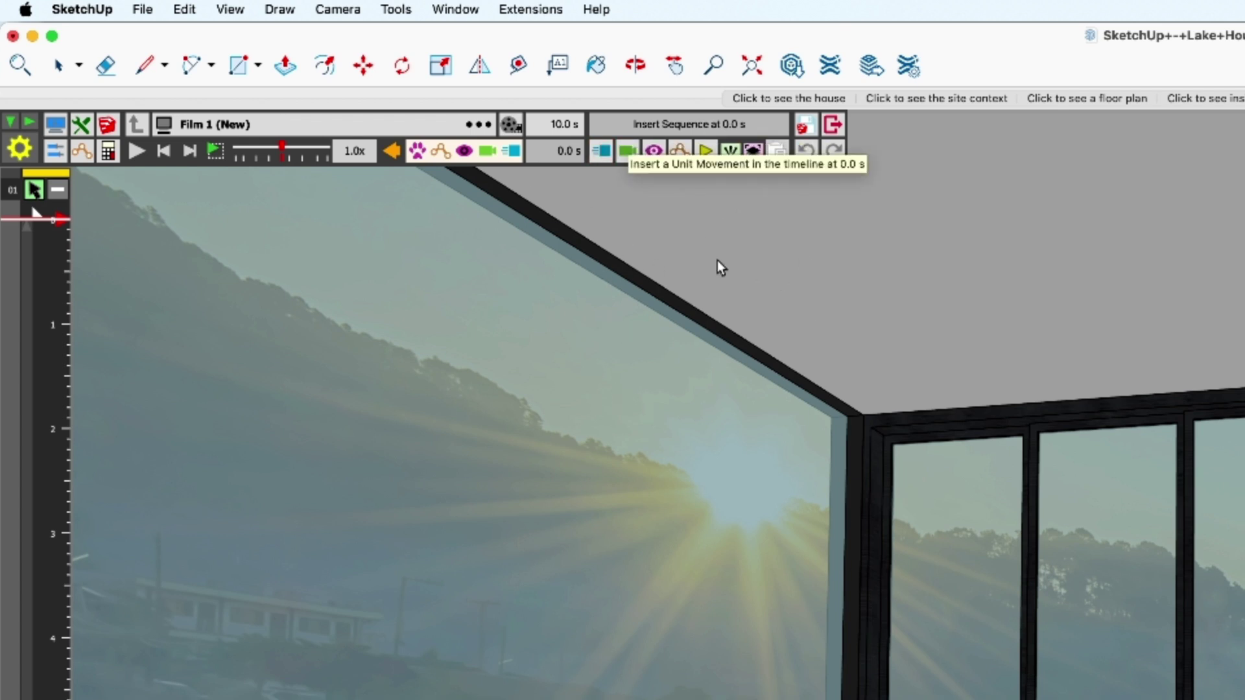
Step: Insert a new unit movement at 0.0 s and select the fourth glass door panel as its object
click(602, 153)
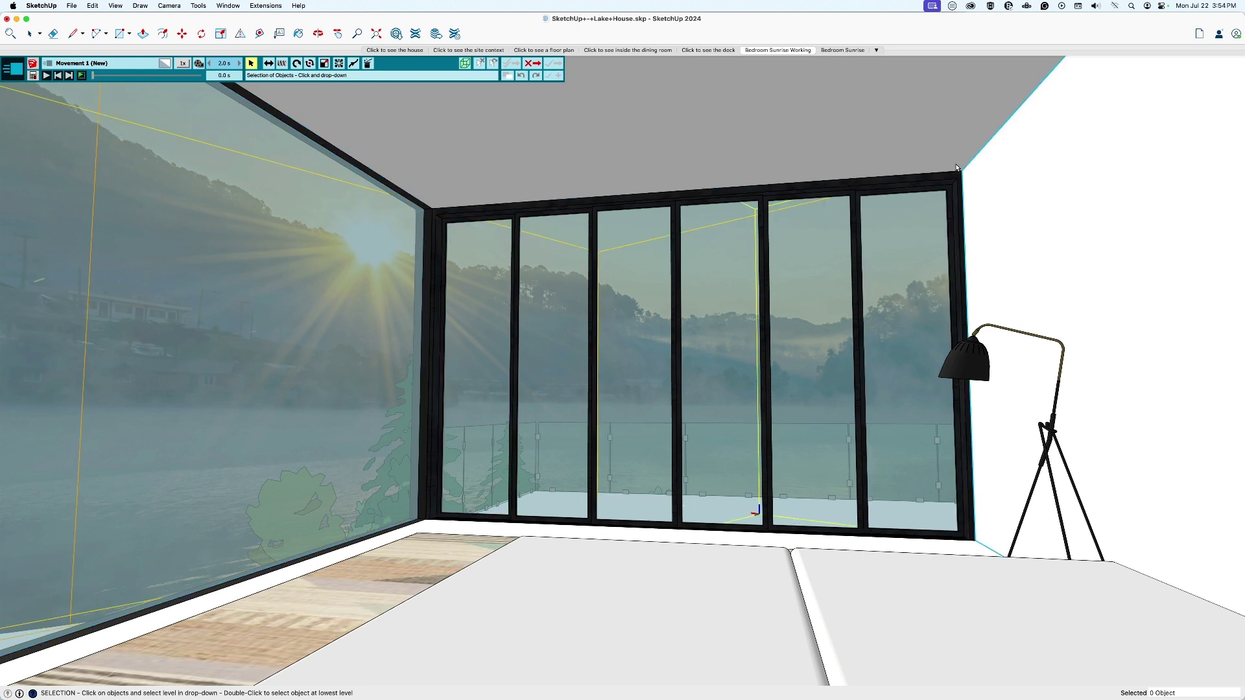
click(428, 210)
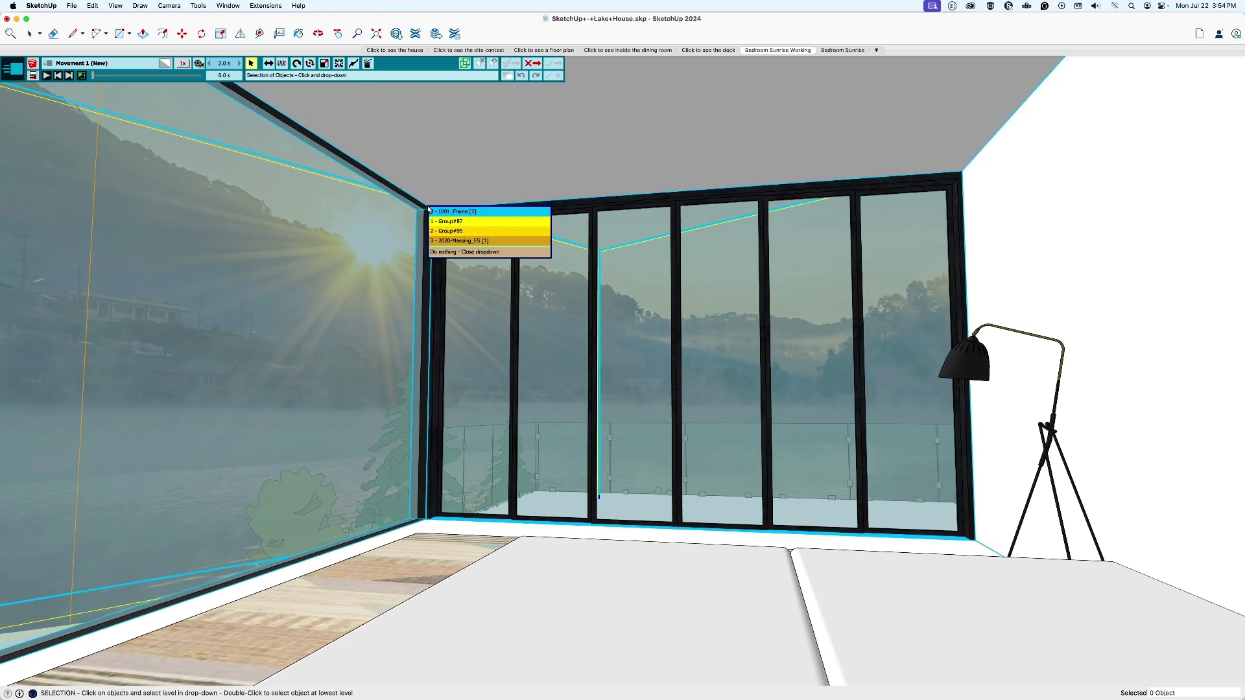
click(475, 252)
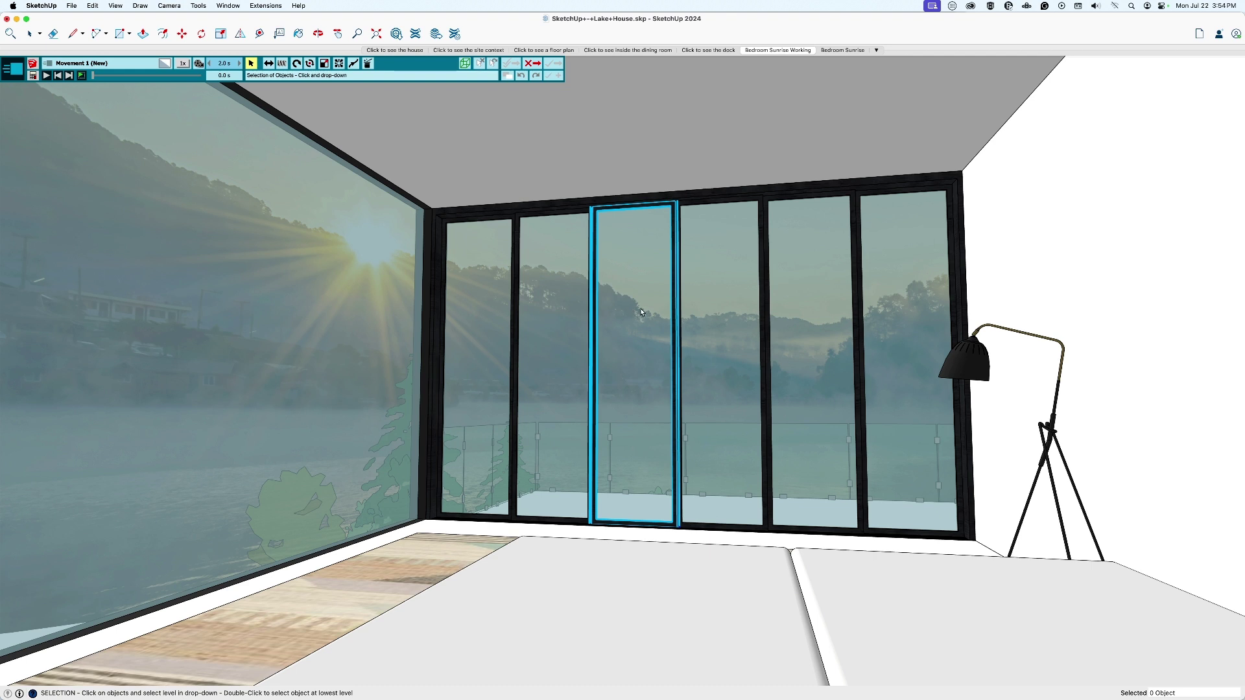
click(705, 343)
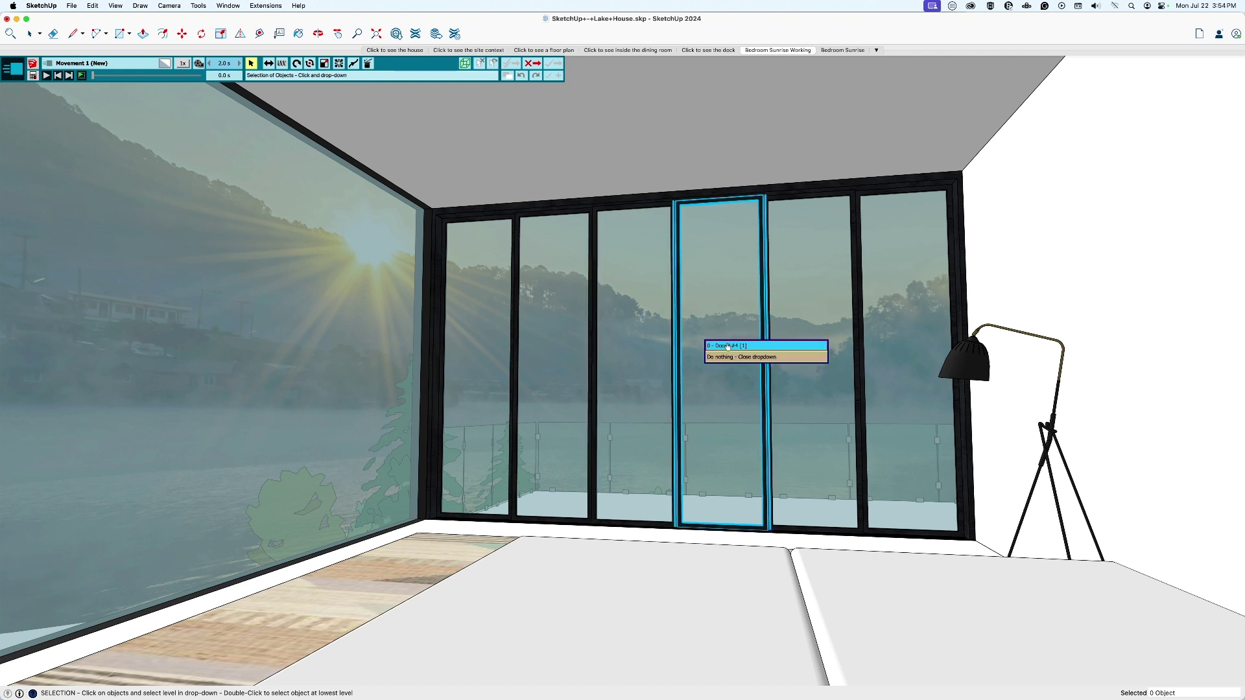
click(732, 346)
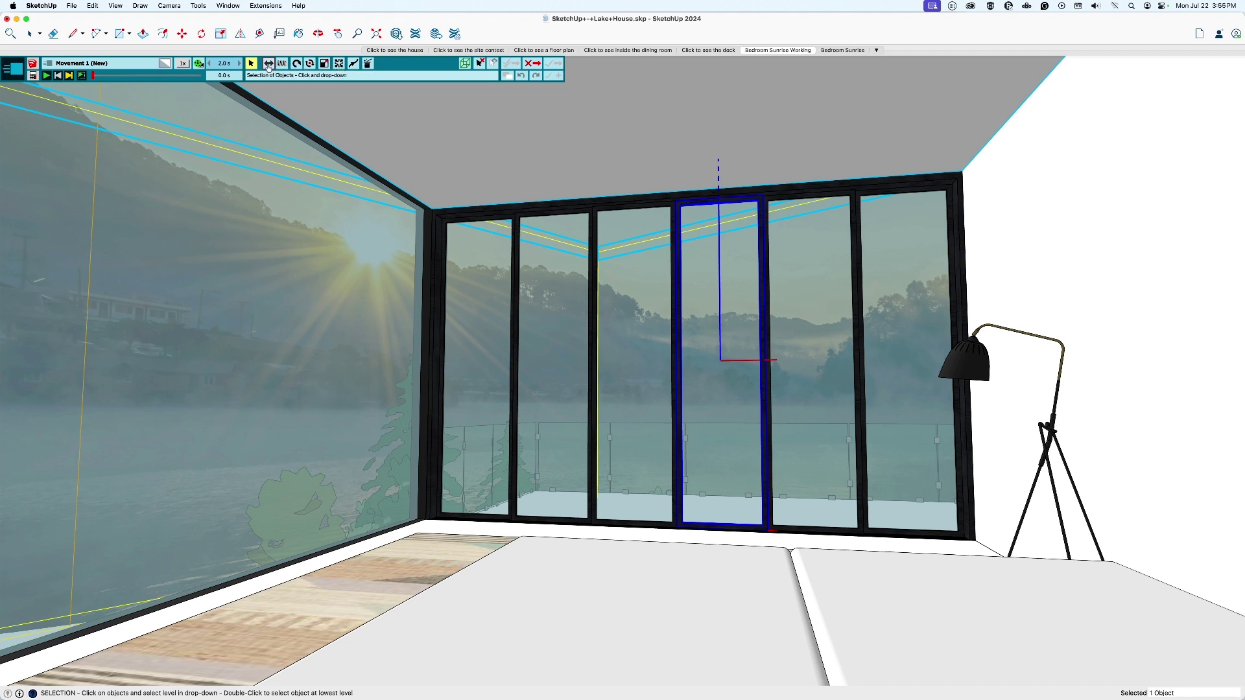
Step: Start a Translation for the selected door along the lowercase x axis, with its origin at the panel's lower corner
click(268, 64)
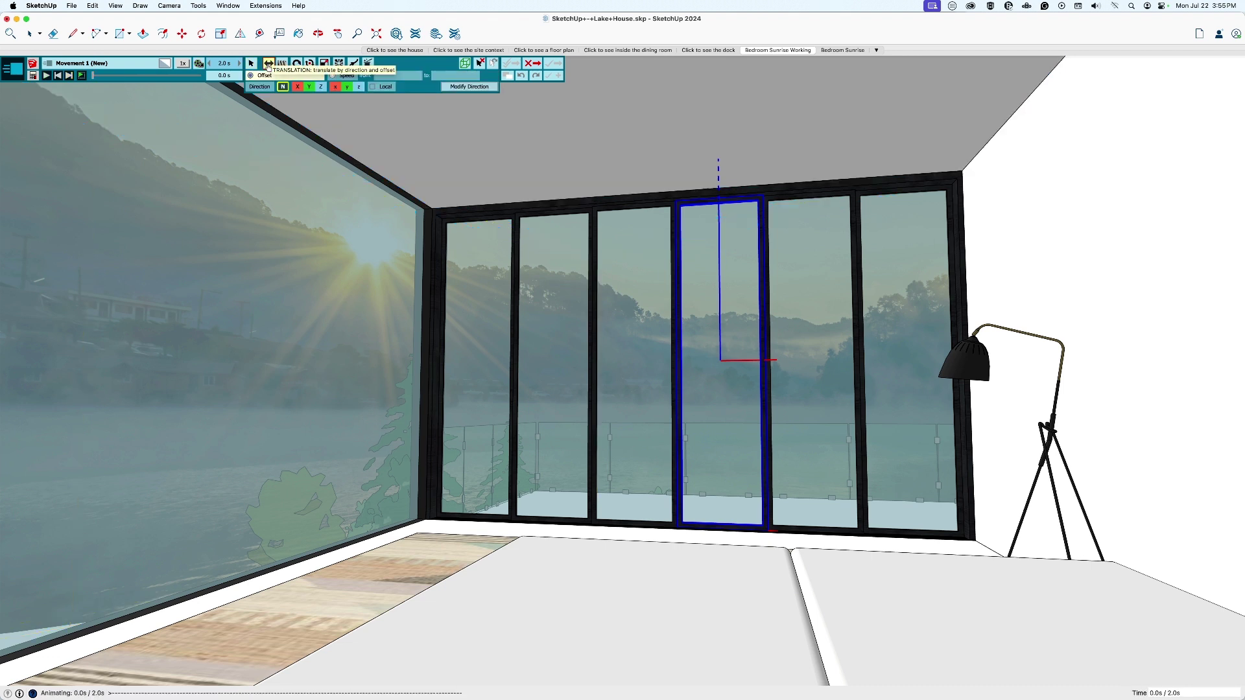
scroll(695, 469, up, 6)
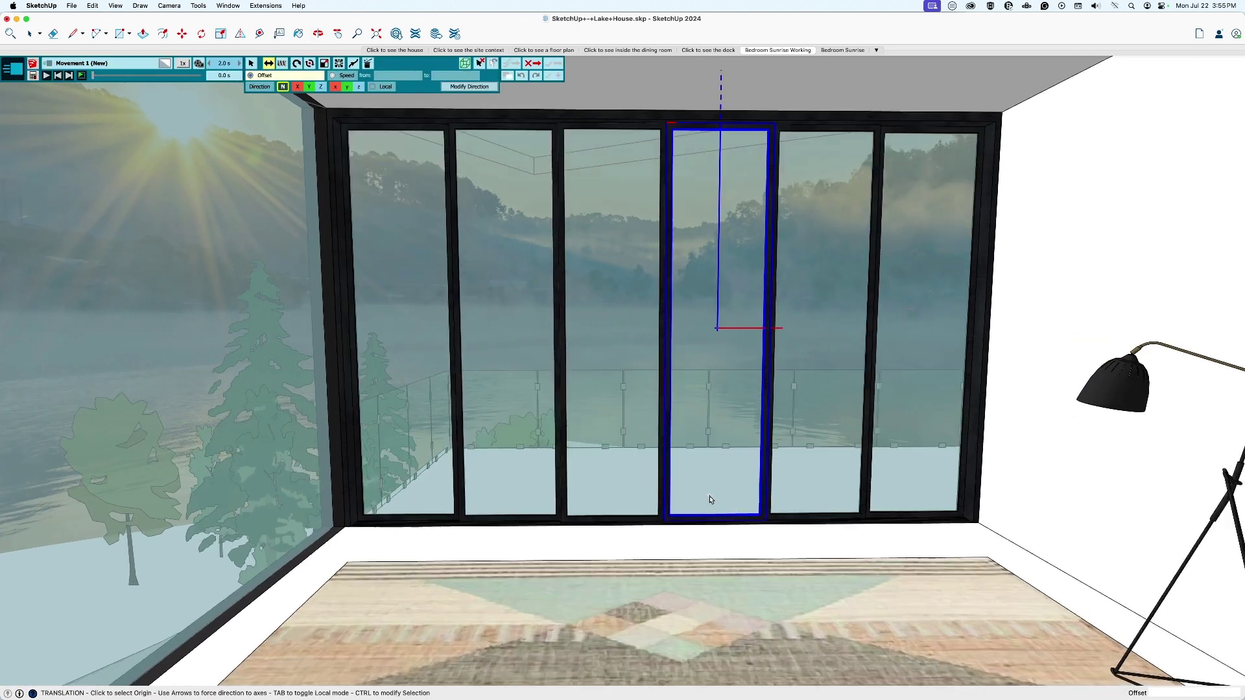
scroll(721, 467, down, 3)
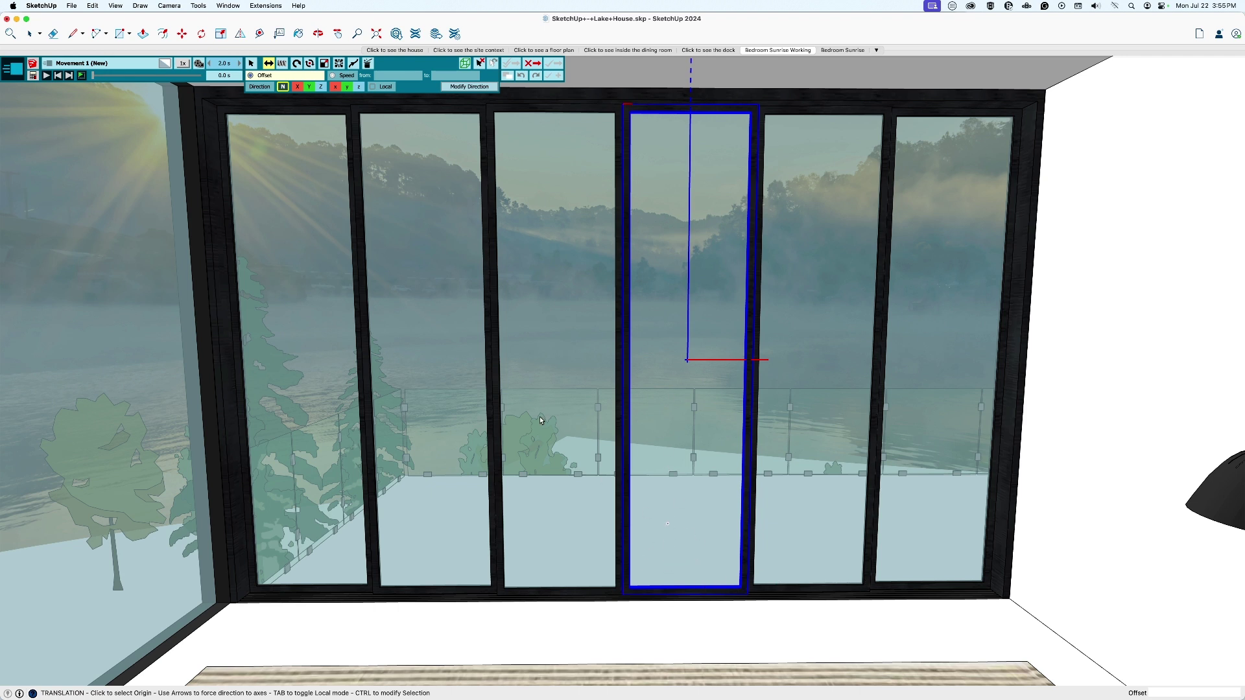
click(335, 87)
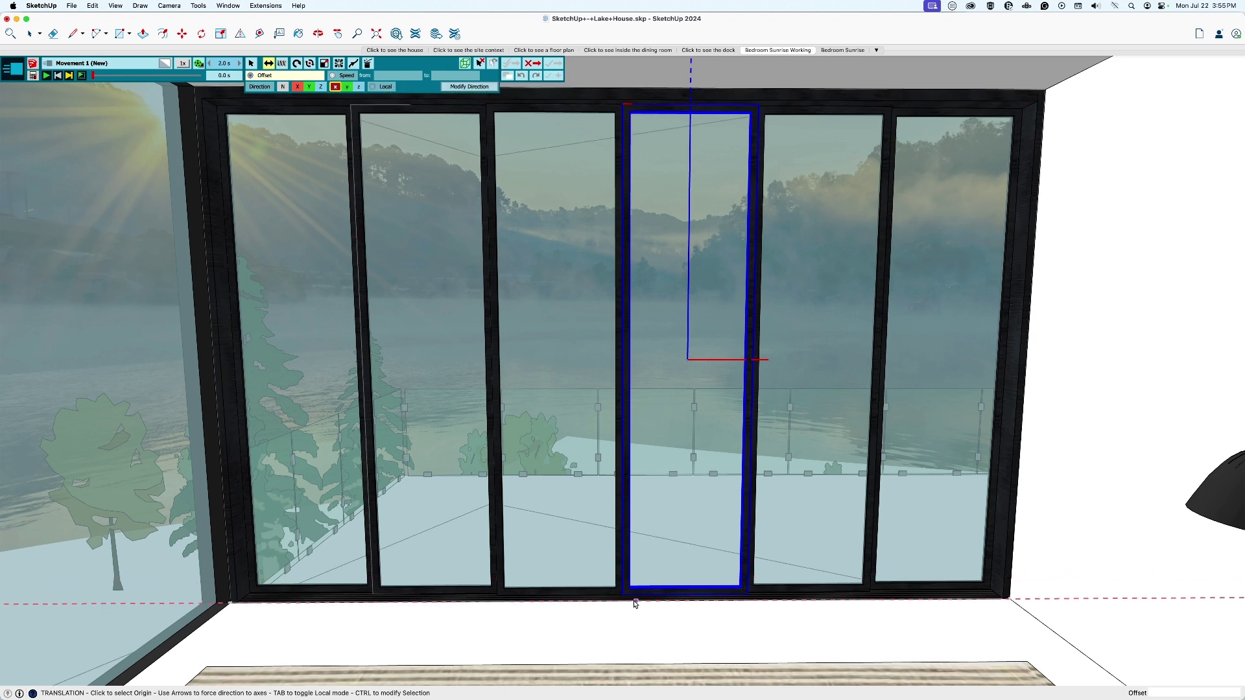
scroll(634, 603, up, 5)
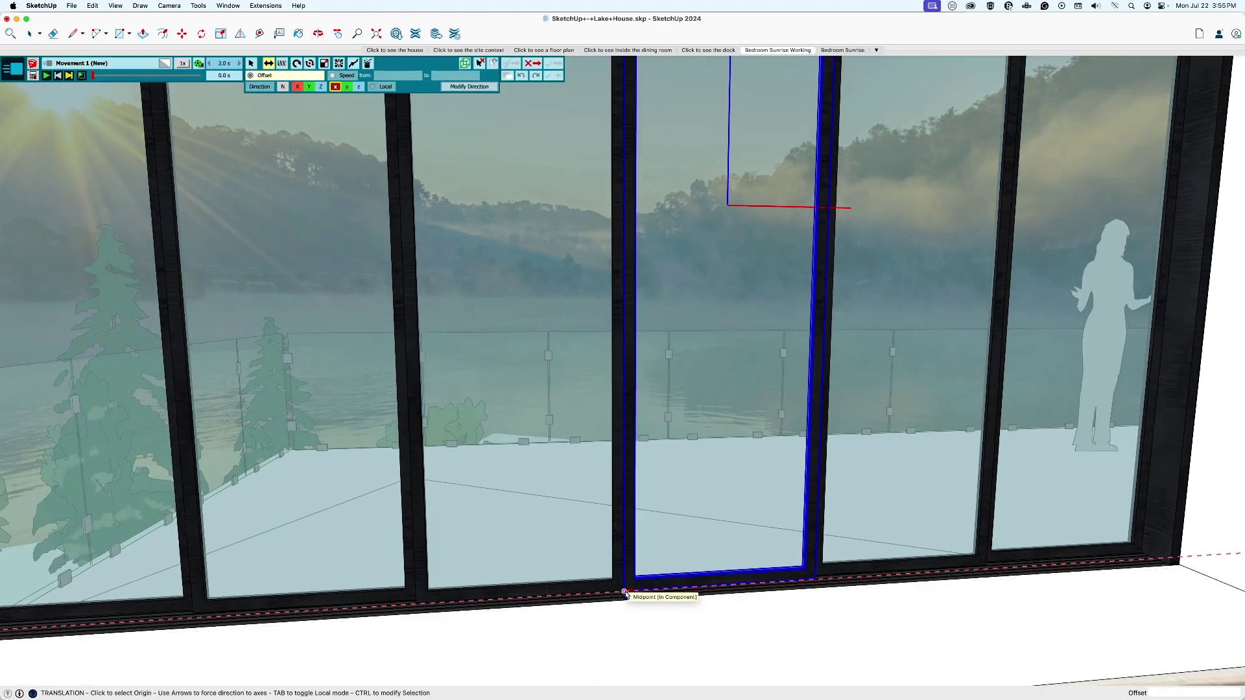
click(624, 591)
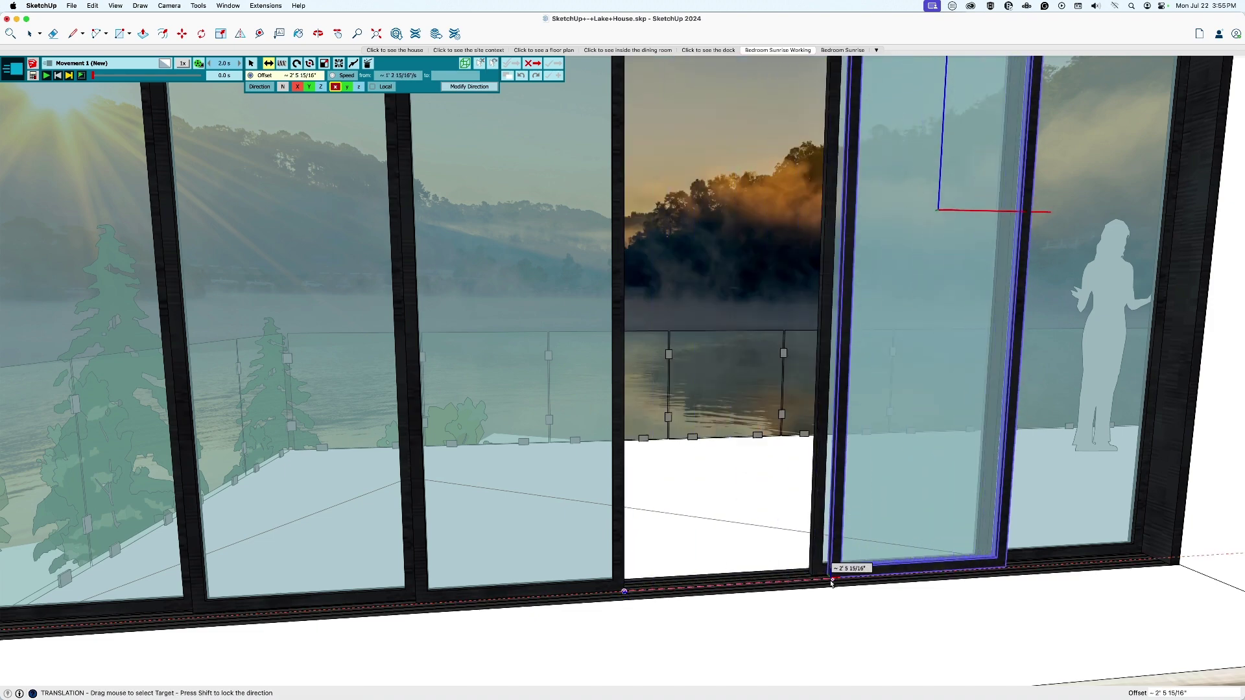
Step: Slide the door about 2' 3 9/16" along the track to line up with the adjacent panel, and preview the movement
key(o)
drag(833, 577, 905, 531)
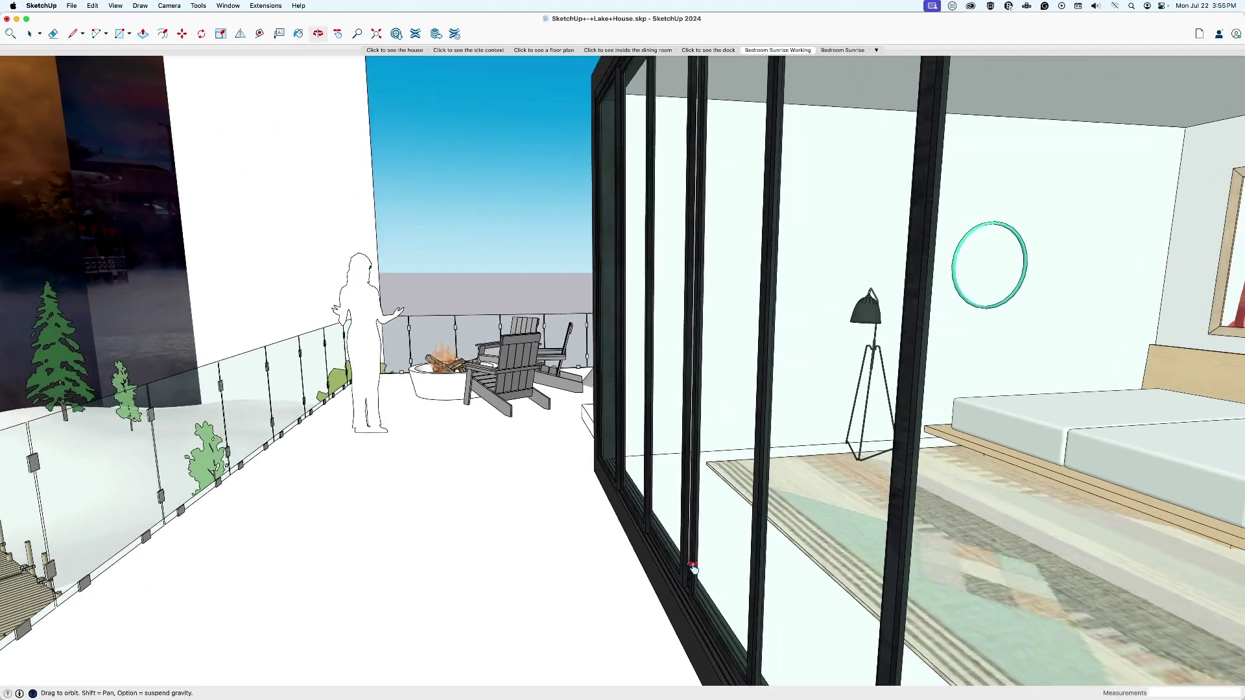
drag(692, 568, 701, 557)
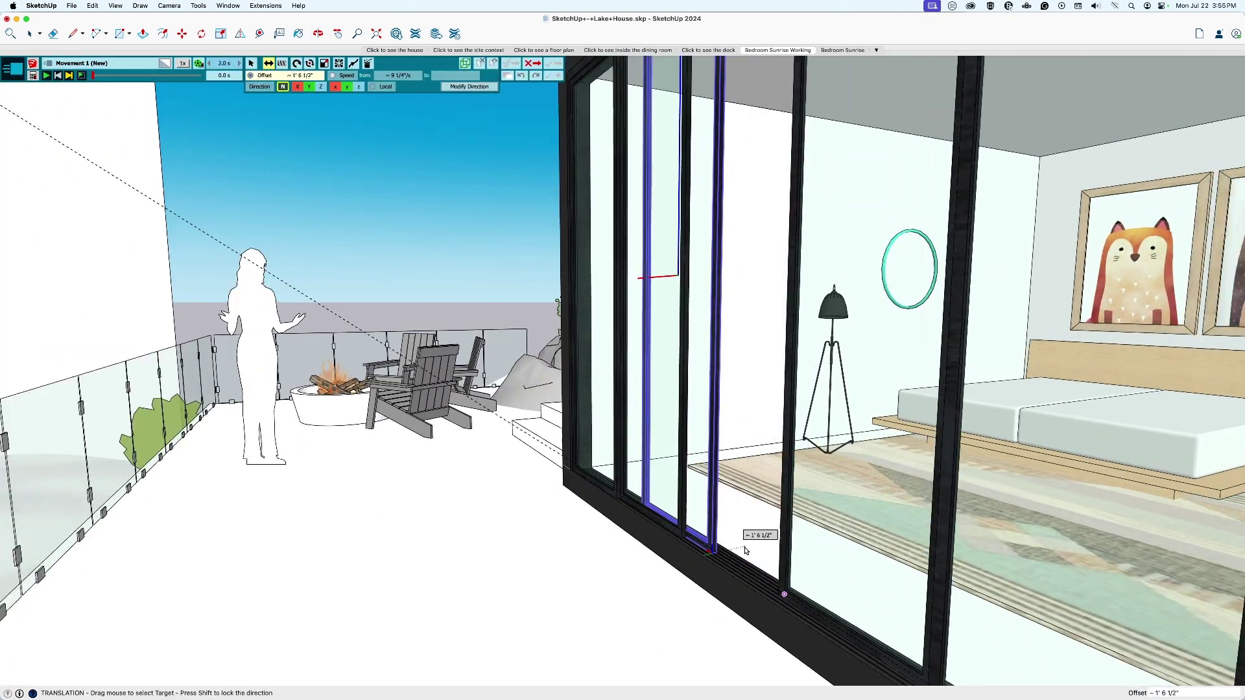
scroll(695, 549, up, 5)
drag(696, 550, 656, 537)
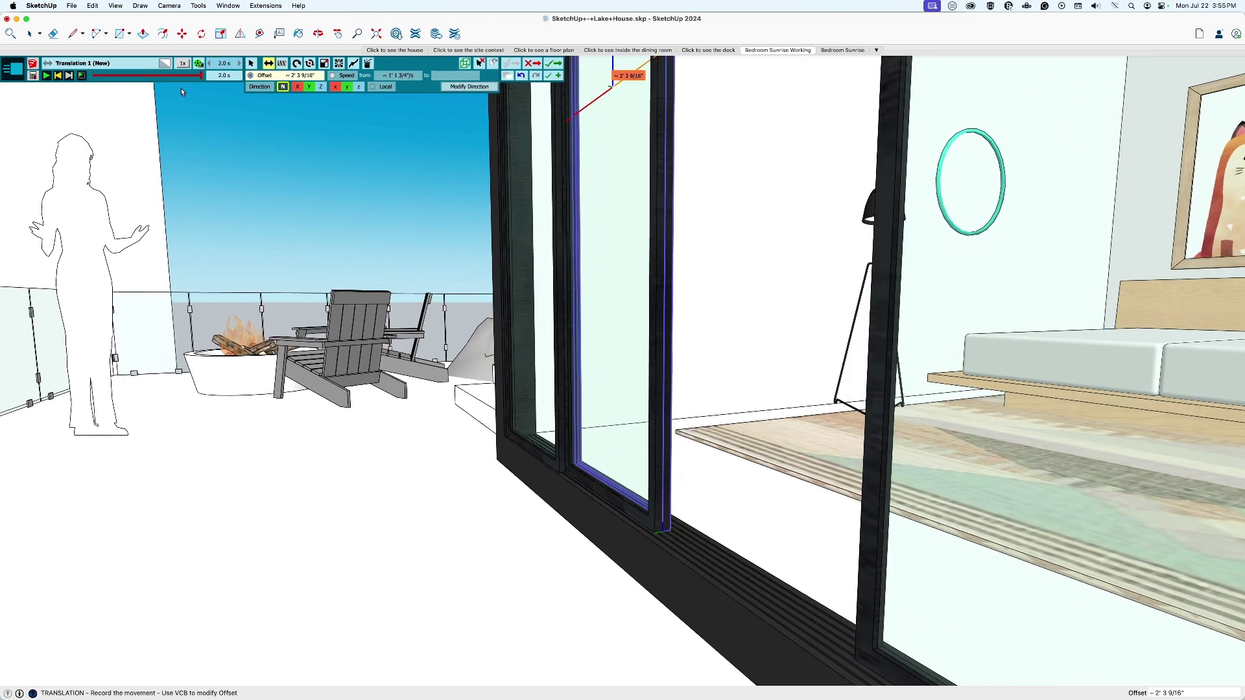
click(46, 75)
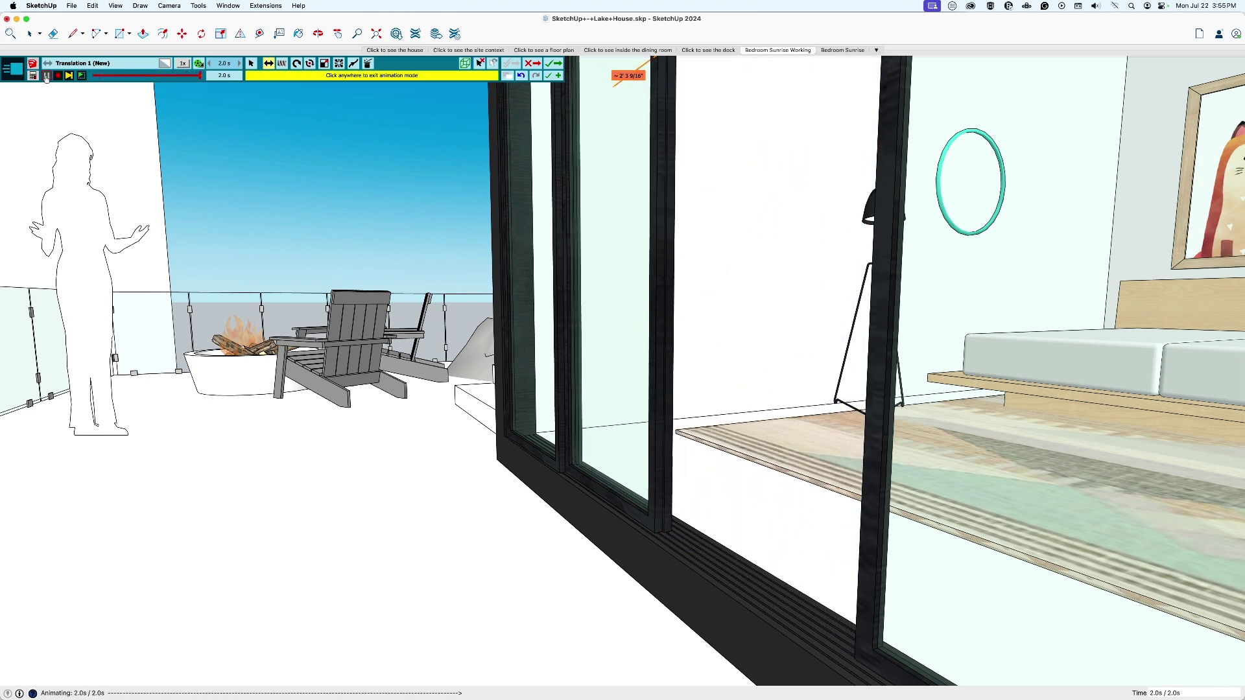
click(46, 76)
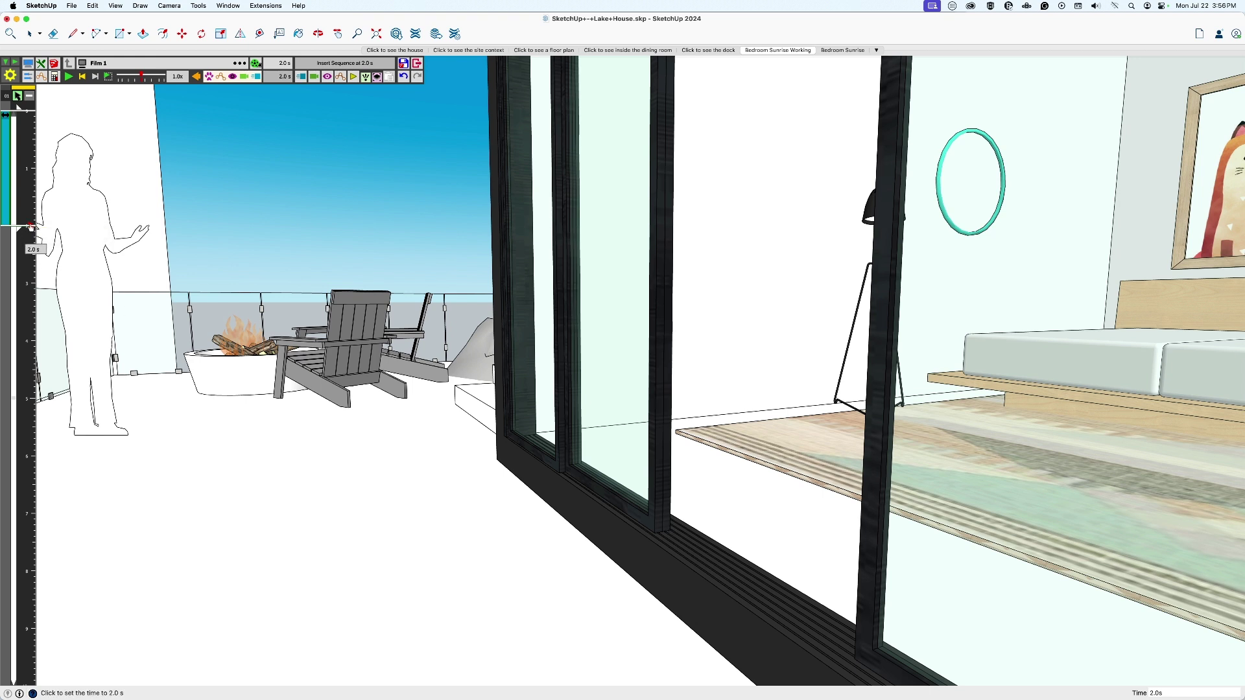
Step: Insert the existing Translation 1 again at 2.0 s in the film and set the current time back to 2.0 s
click(302, 77)
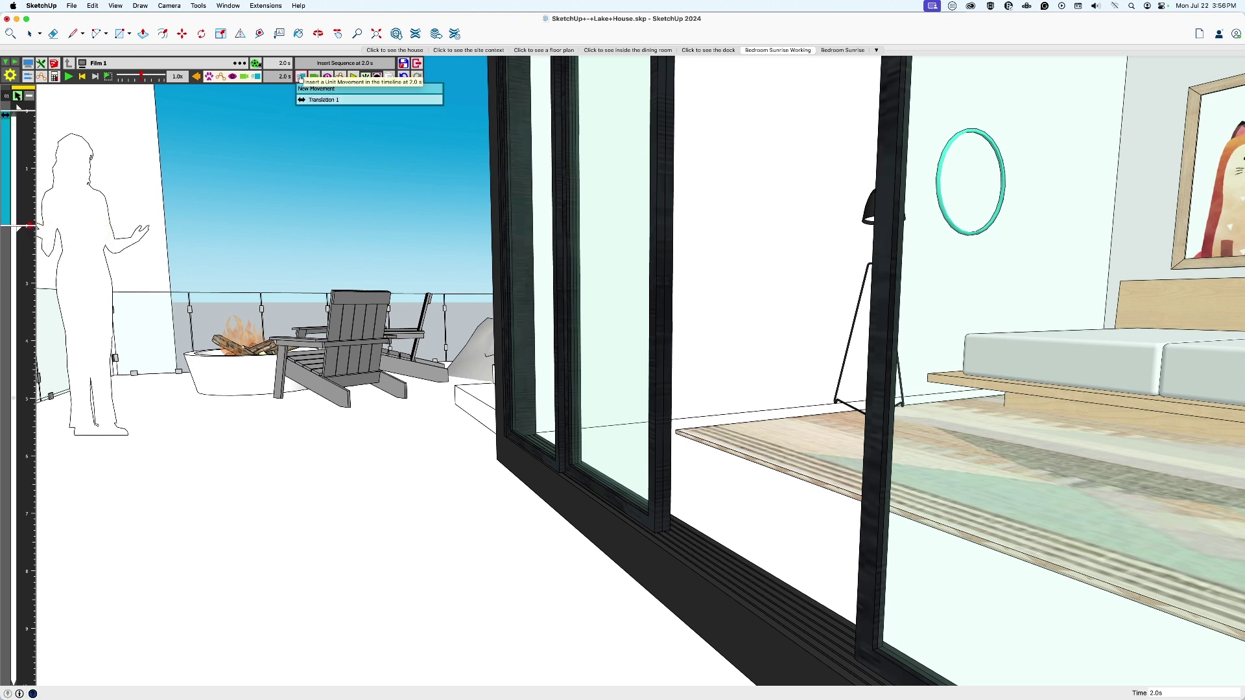
click(353, 102)
mouse_move(33, 237)
mouse_down()
mouse_move(45, 325)
mouse_move(26, 379)
mouse_move(48, 274)
mouse_move(29, 259)
mouse_move(45, 237)
mouse_move(39, 292)
mouse_move(57, 361)
mouse_move(42, 225)
mouse_up()
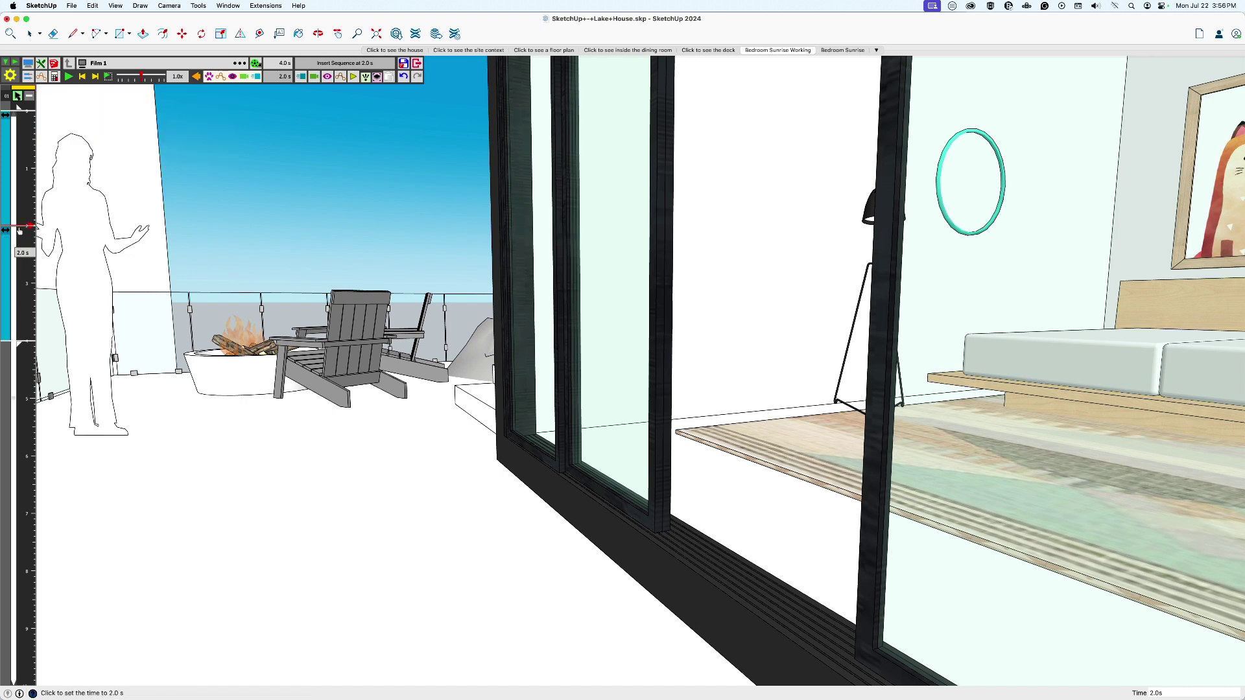
Step: Insert a new movement at 2.0 s and select the door panel adjacent to the opened one as its object
click(302, 77)
click(326, 91)
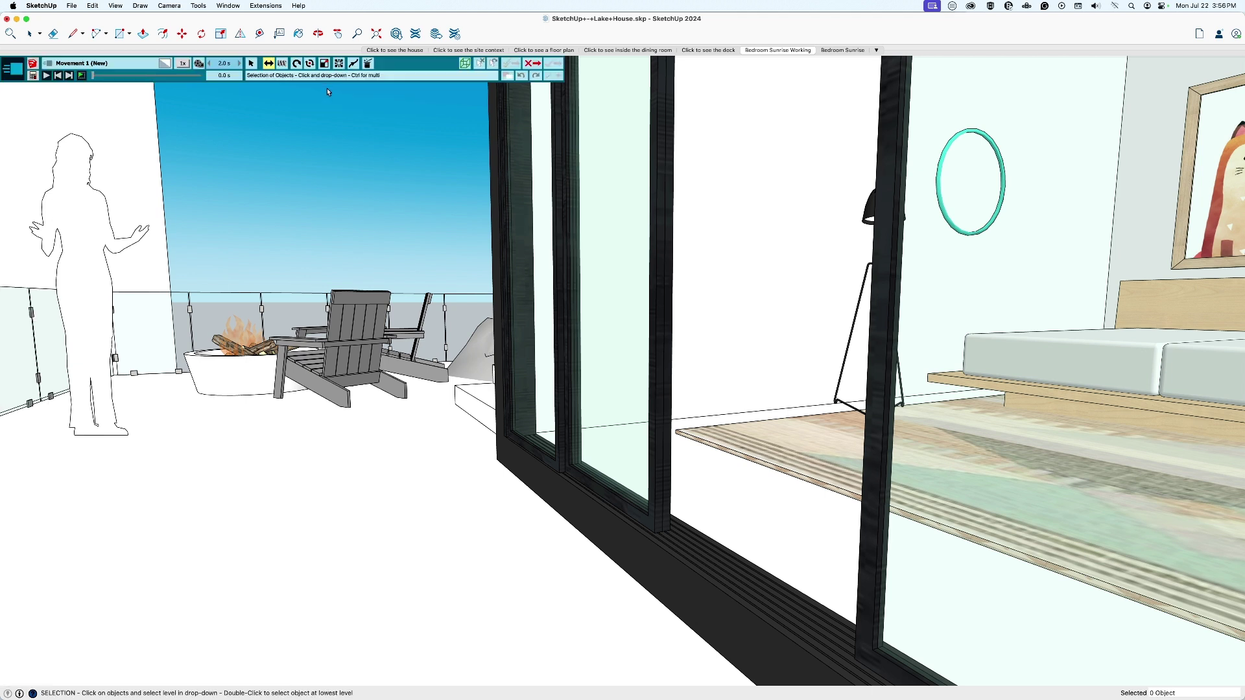
click(656, 528)
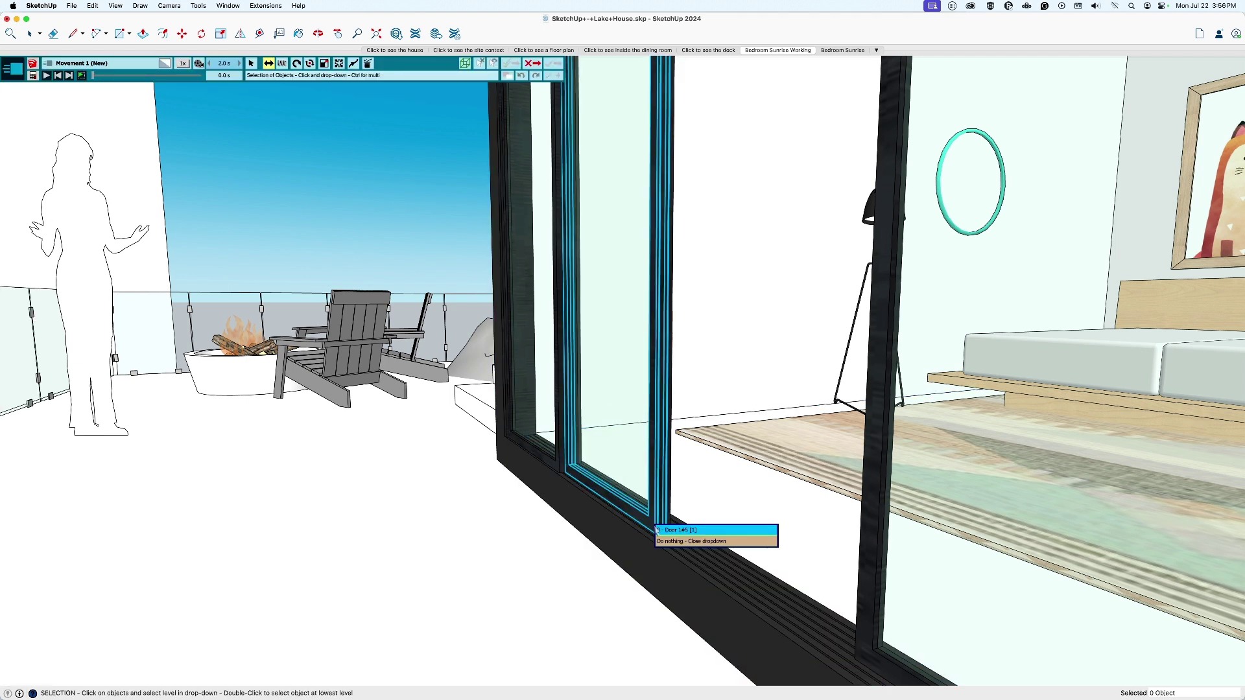
click(664, 533)
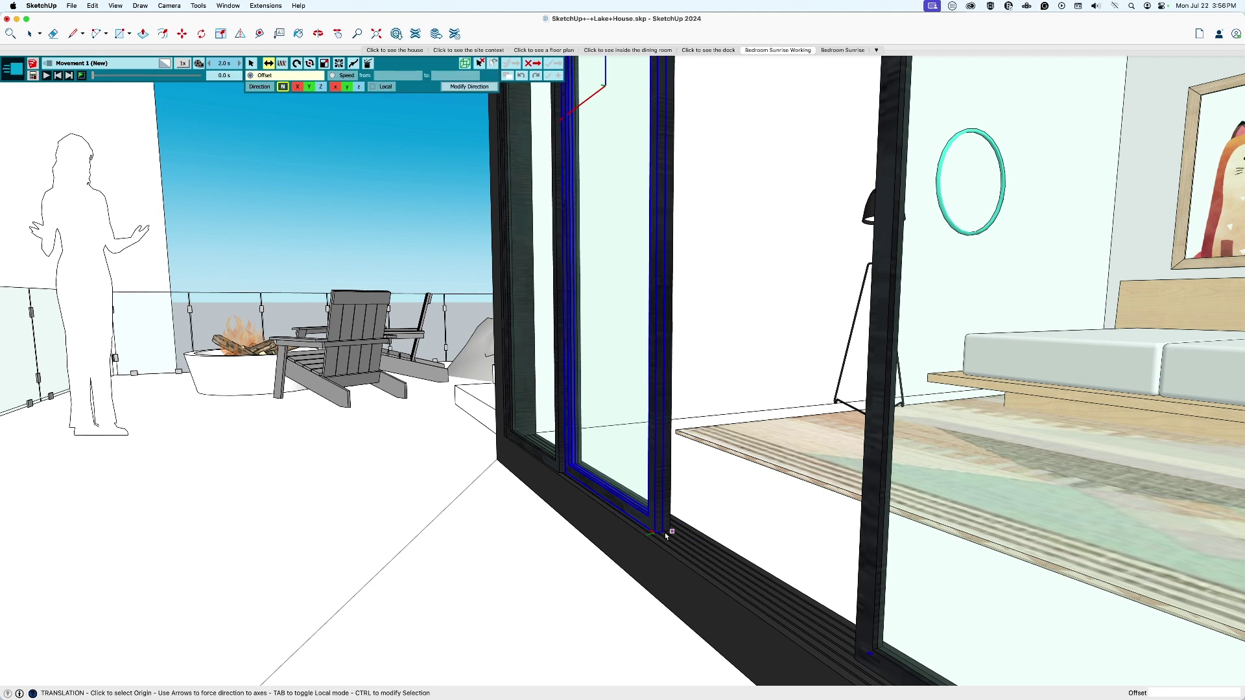
Step: Translate the selected panel about 2' 3 9/16" along the track with no axis constraint, rewind its preview, and record the movement
click(335, 87)
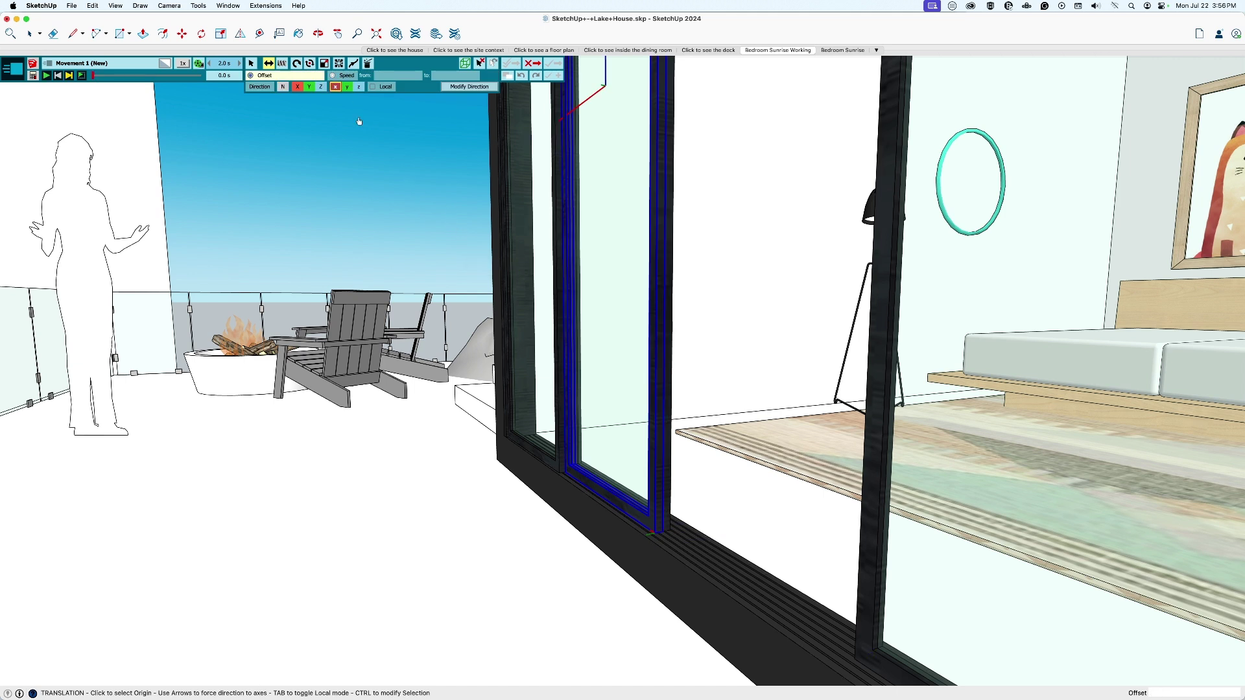
click(655, 535)
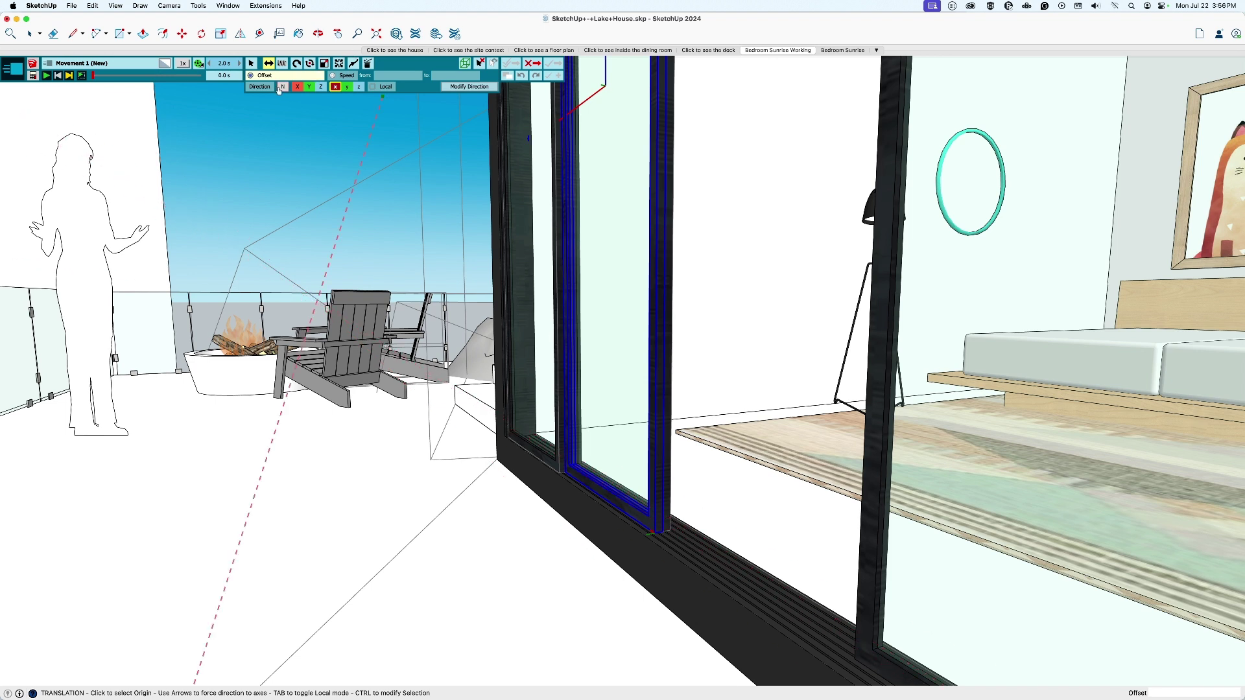
click(655, 534)
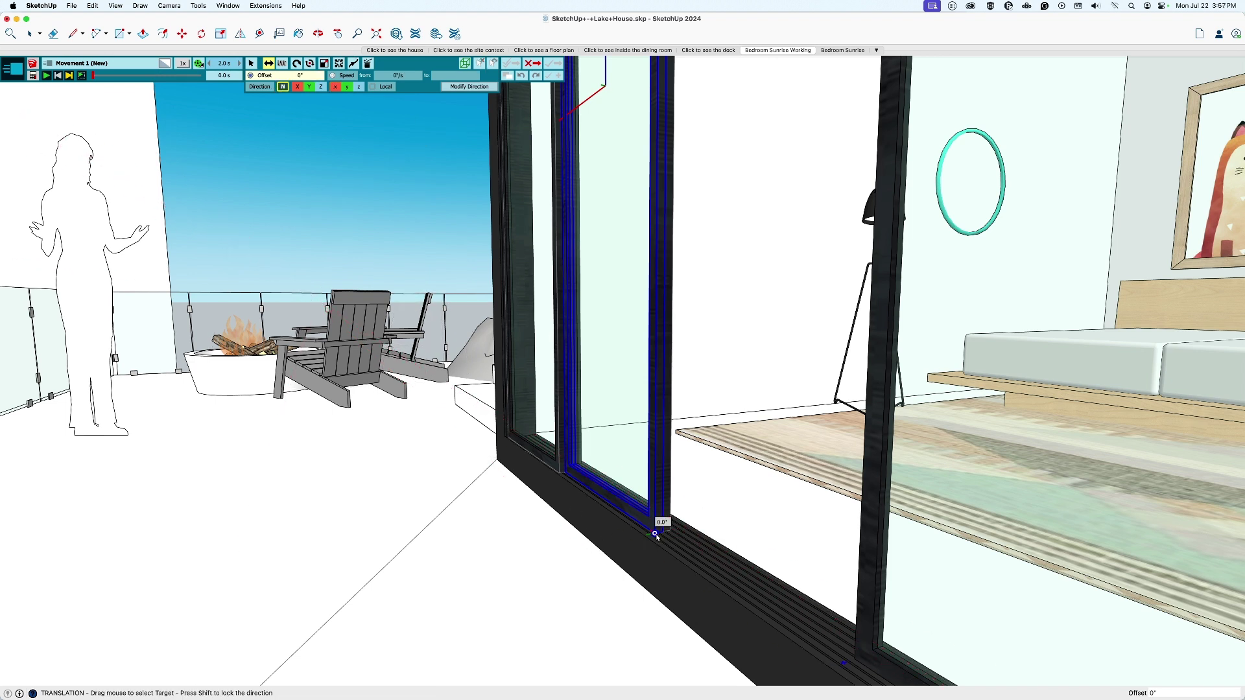
click(566, 474)
drag(170, 76, 142, 76)
double_click(143, 76)
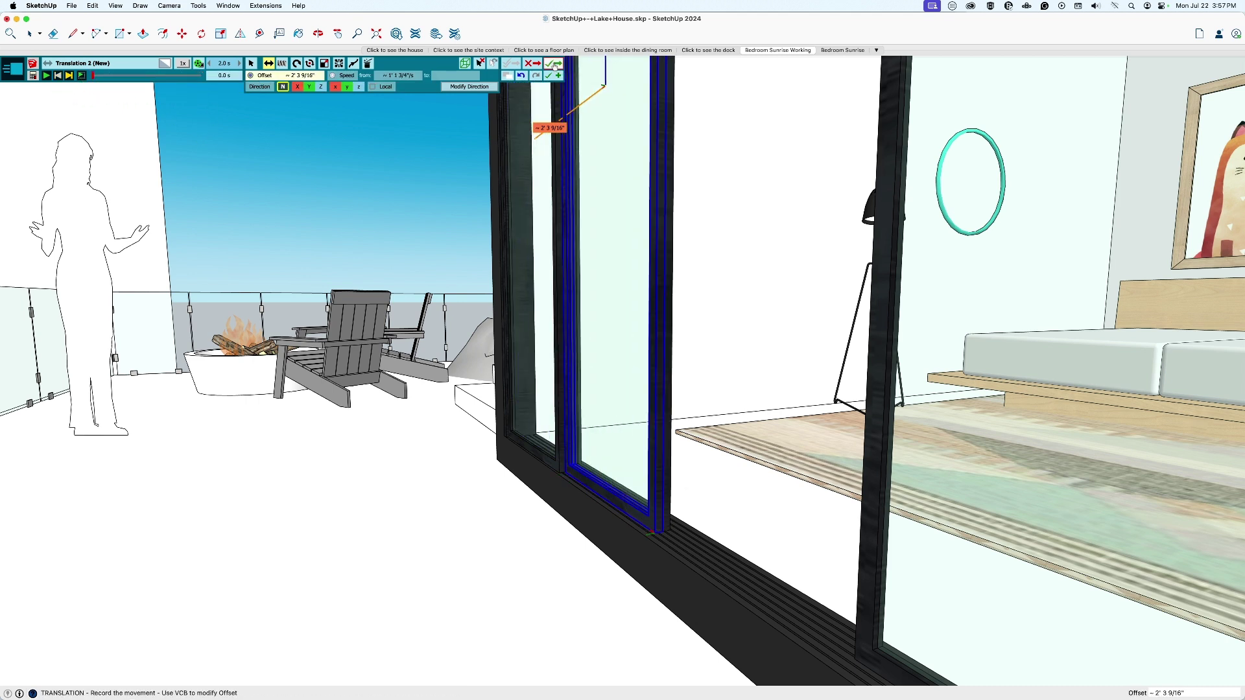
click(555, 65)
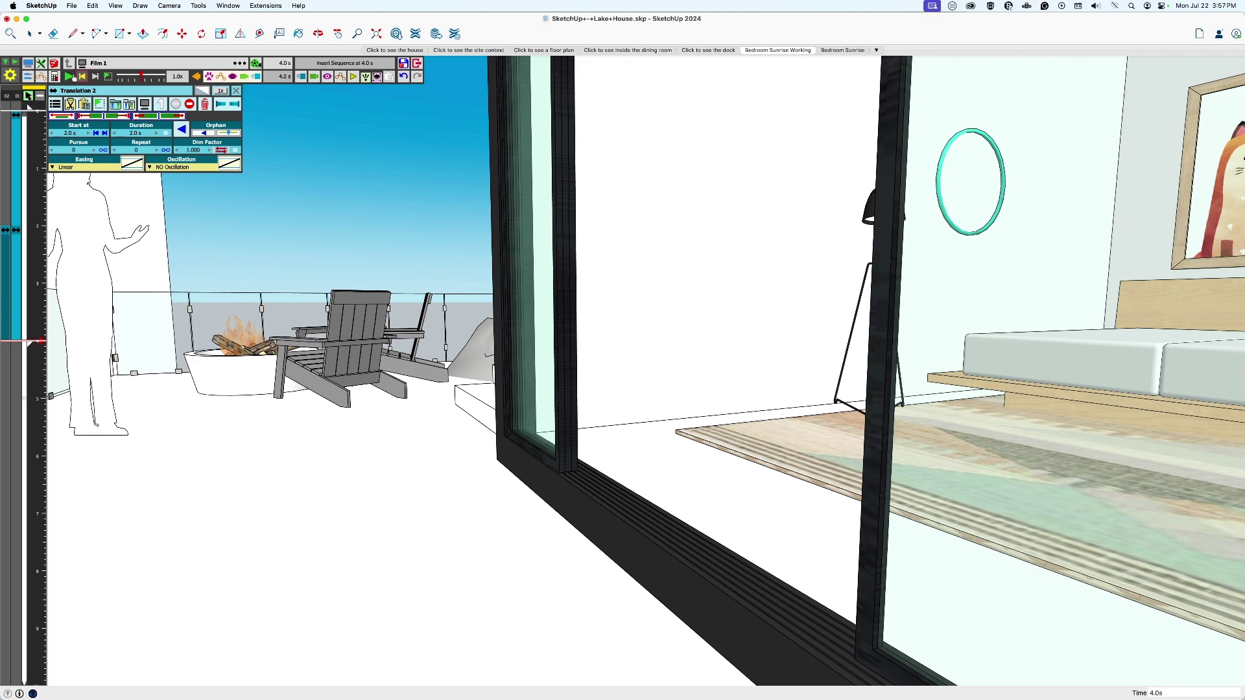
Step: Rewind the film to 0.0 s and return to the Bedroom Sunrise Working scene
click(82, 76)
click(781, 50)
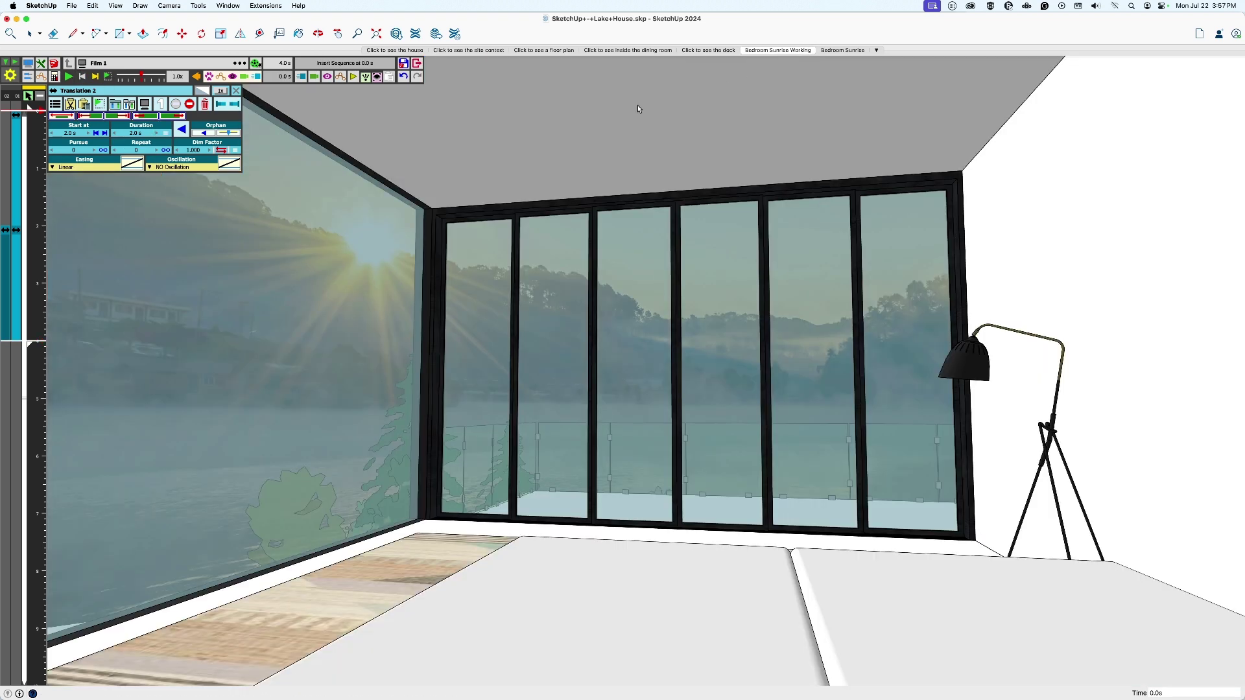
Step: Play the film and combine its three translations into a clip named Move R
click(69, 76)
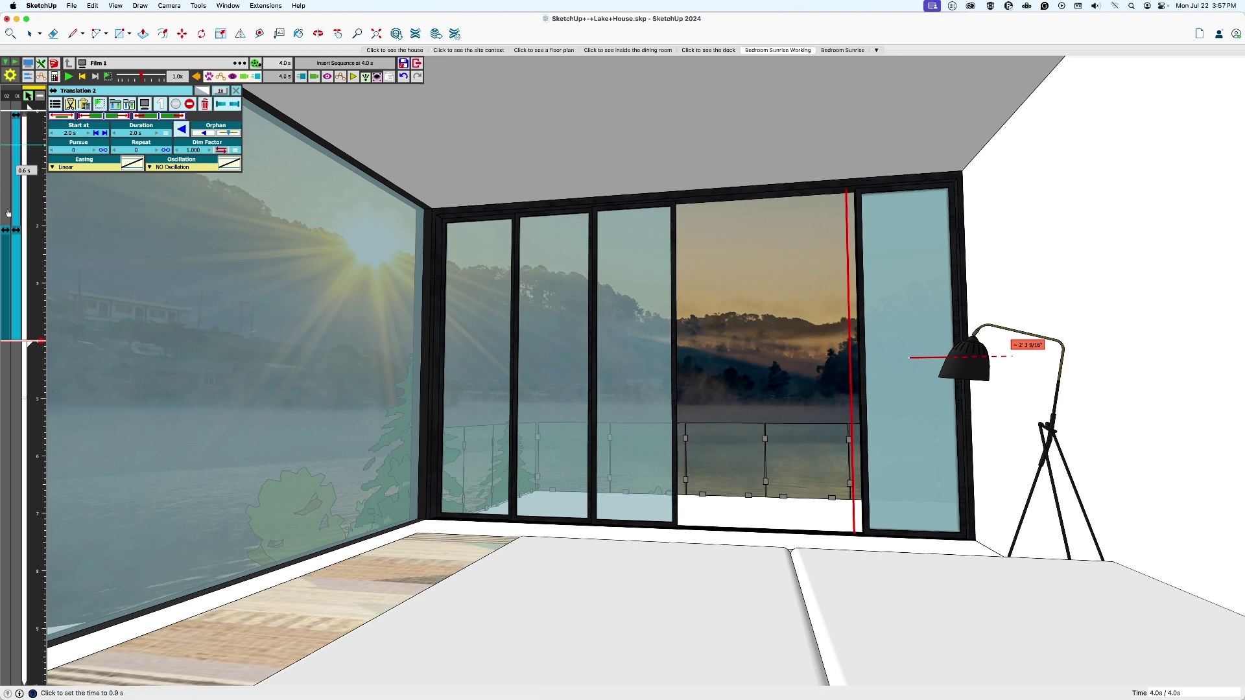
click(20, 258)
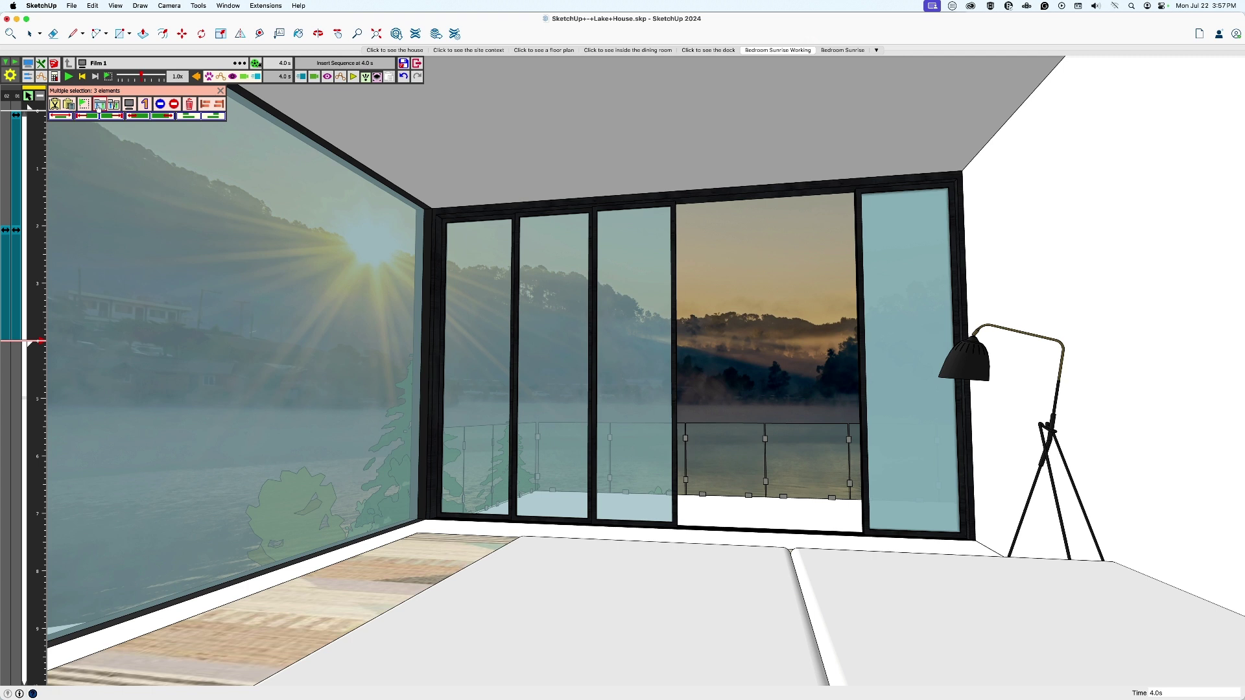
click(100, 105)
text(Move R)
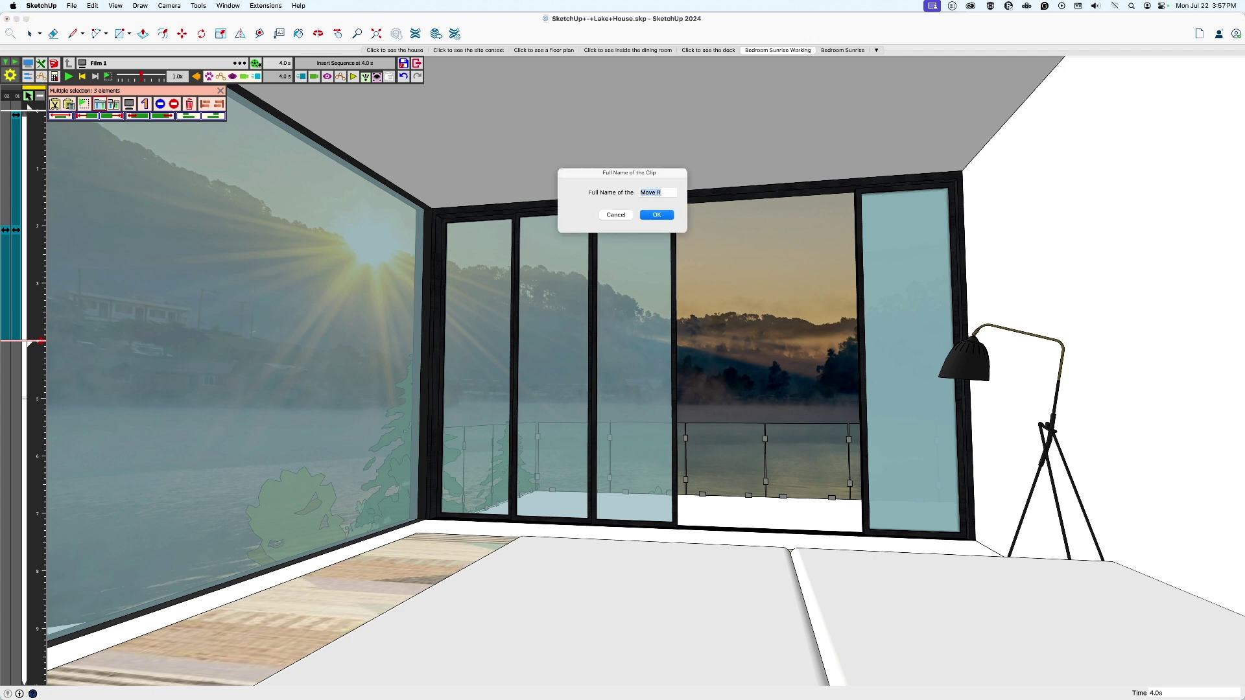
key(Return)
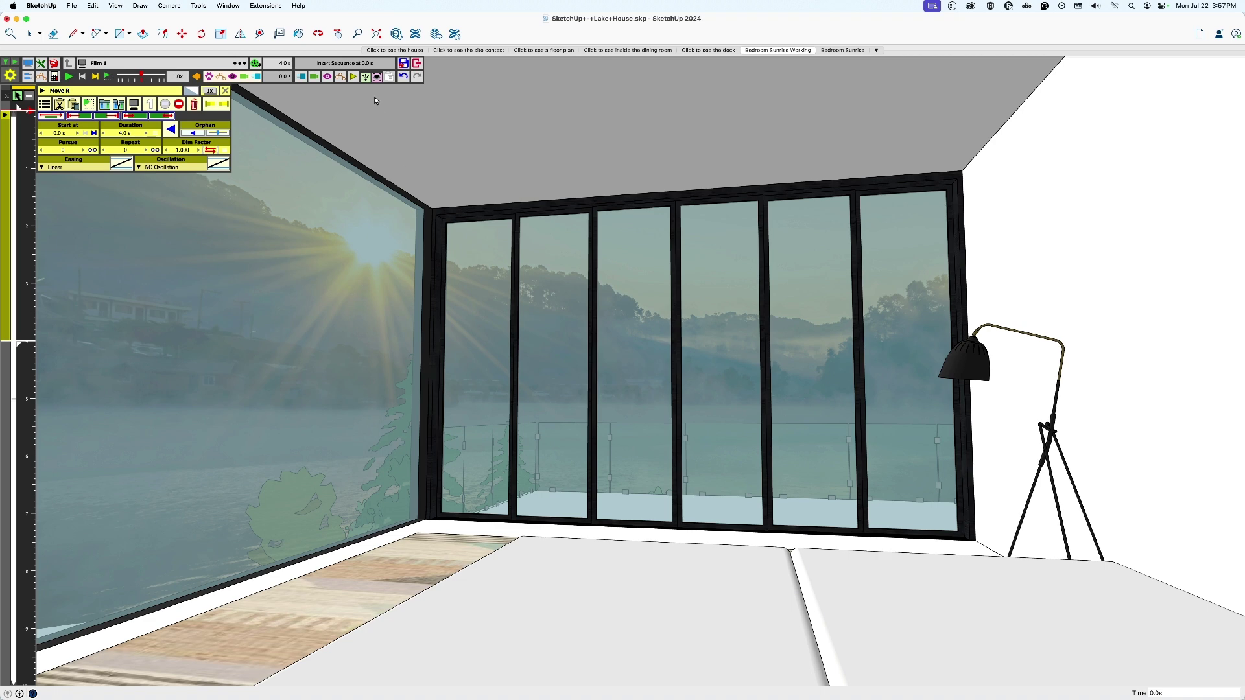
Step: Insert a new movement at 0.0 s and select the third door panel from the window corner as its object
click(302, 77)
click(338, 89)
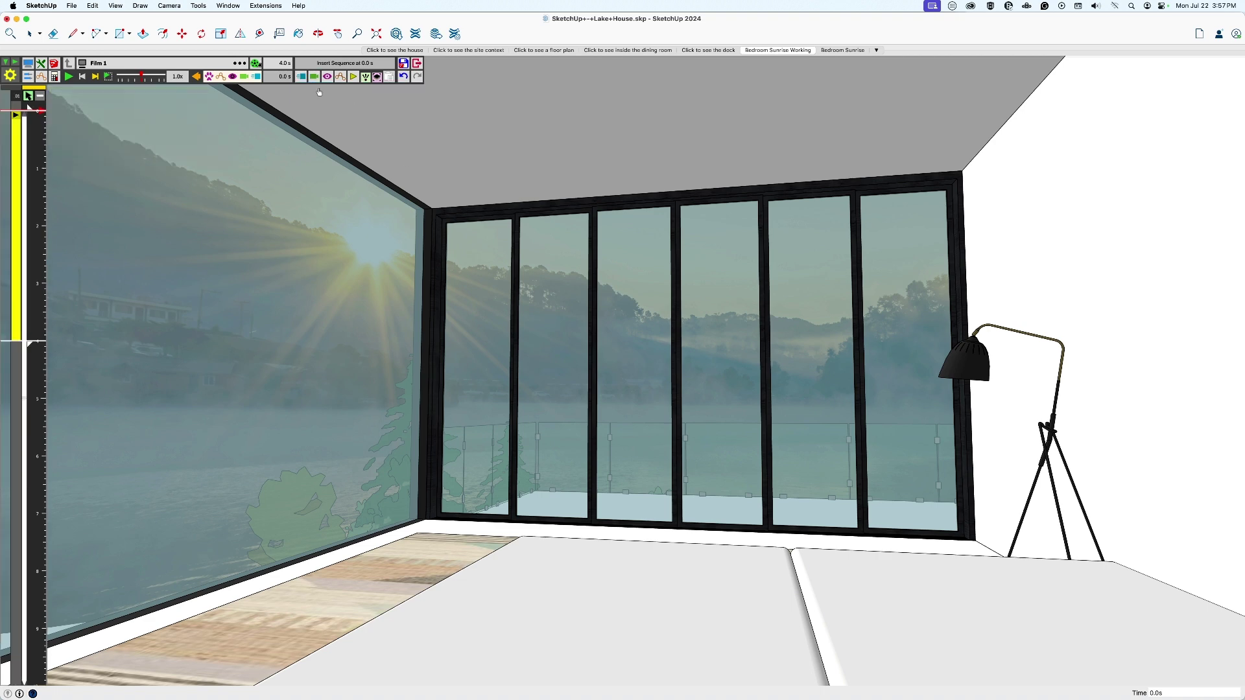
click(637, 422)
click(677, 420)
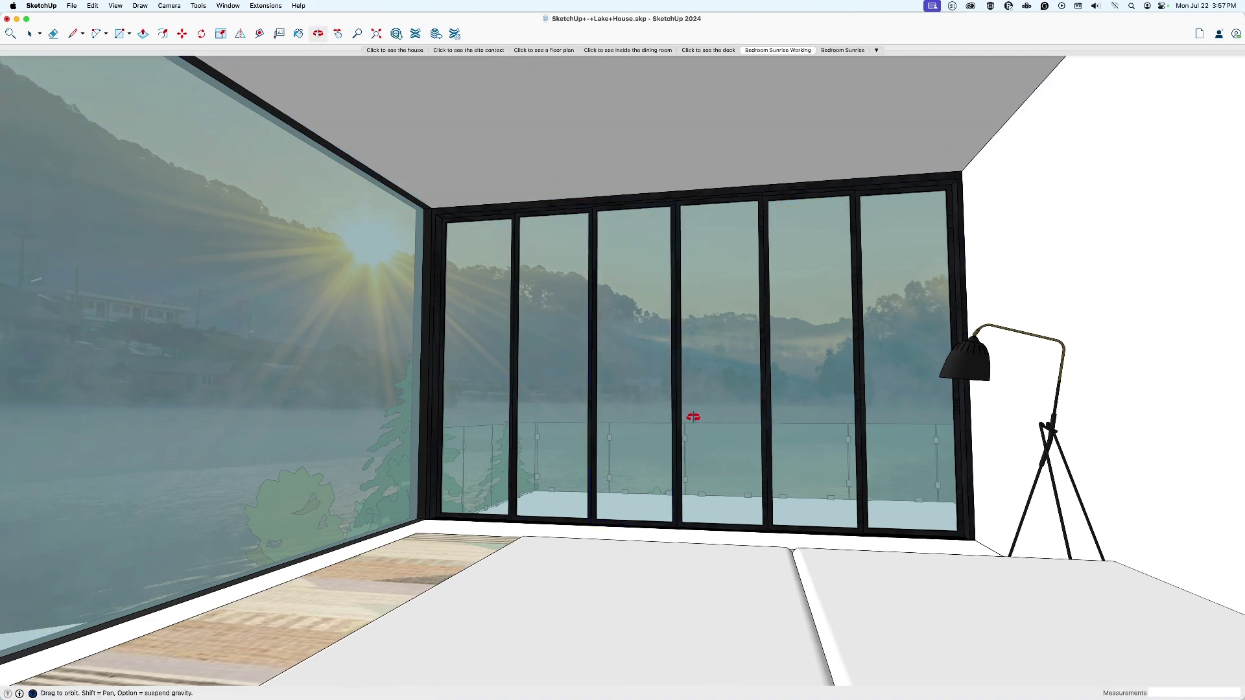
scroll(668, 520, up, 5)
middle_drag(668, 520, 655, 586)
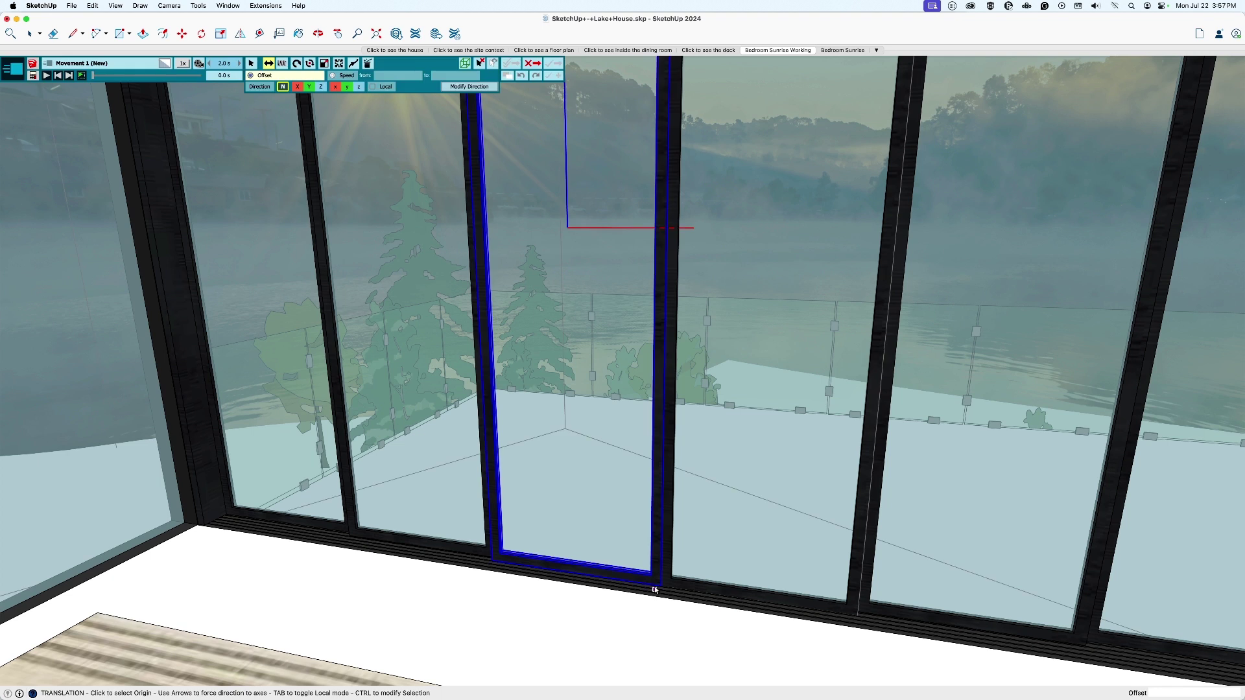
Step: Translate the panel about 2' 3 5/8" toward the window corner in the x direction, rewind its preview, and save it with a follow-up sequence for the same panel
click(332, 88)
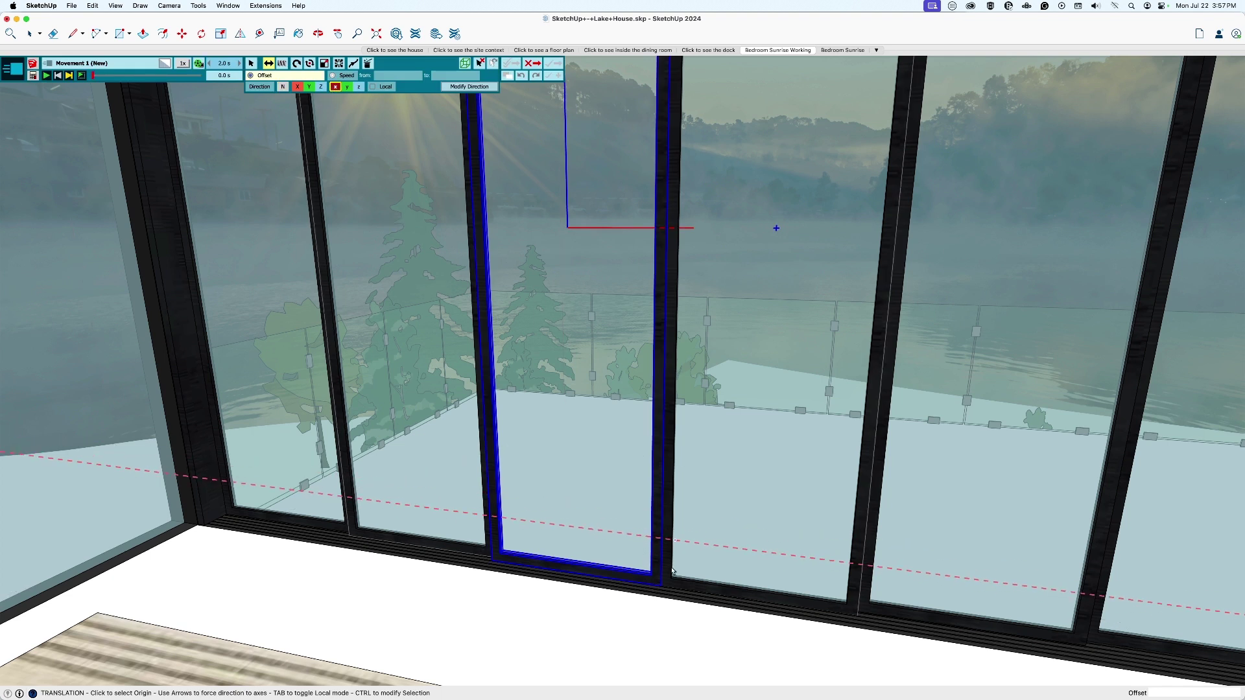
drag(661, 586, 499, 555)
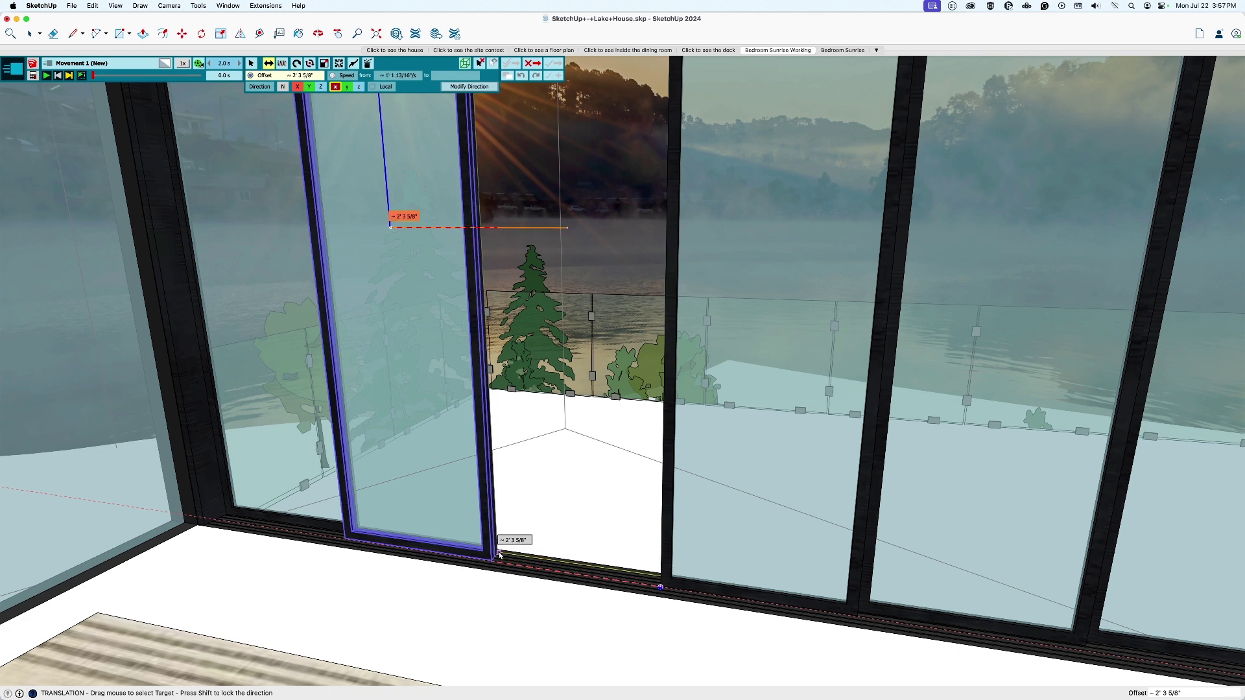
double_click(166, 76)
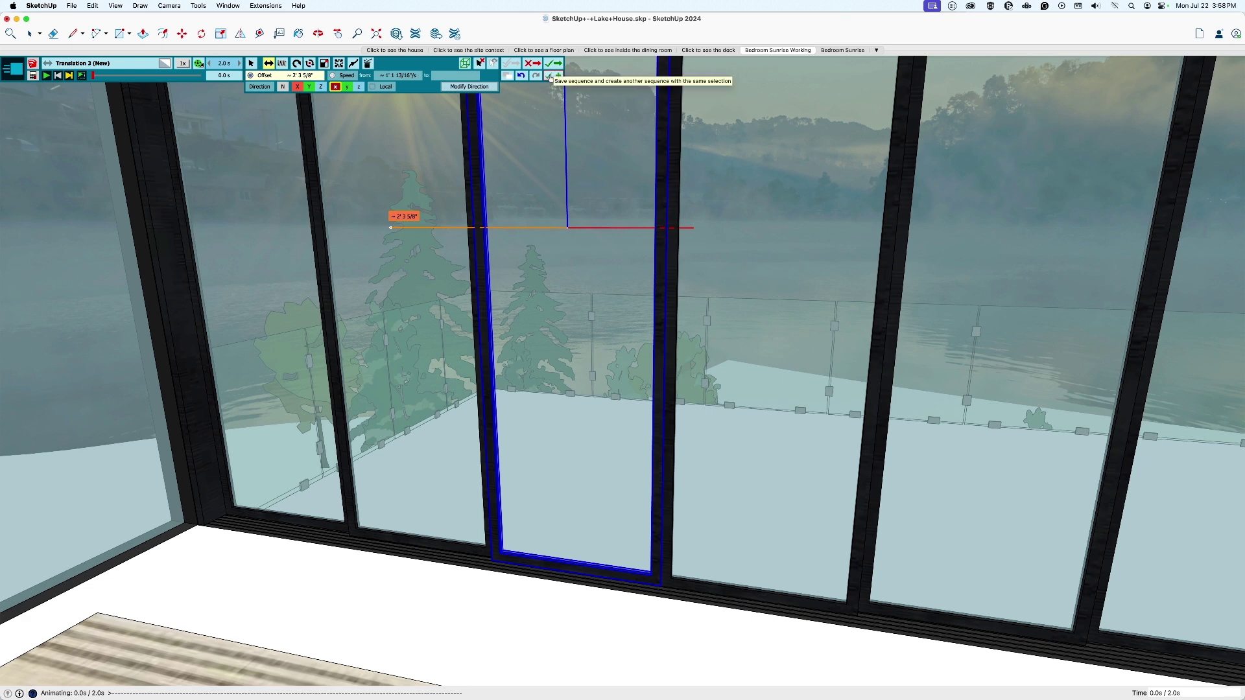
click(549, 77)
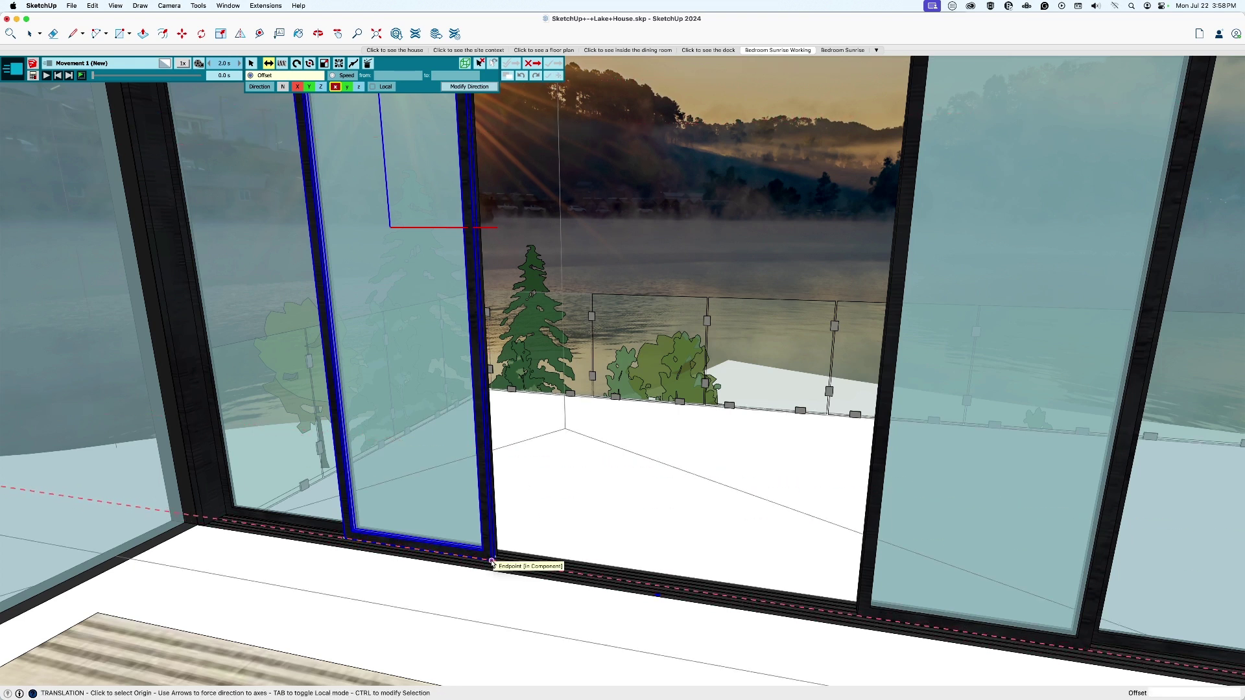
Step: Translate the same panel another 2' 3 7/16" or so along the track, using X-ray view to reach its target endpoint, and record the movement
click(492, 561)
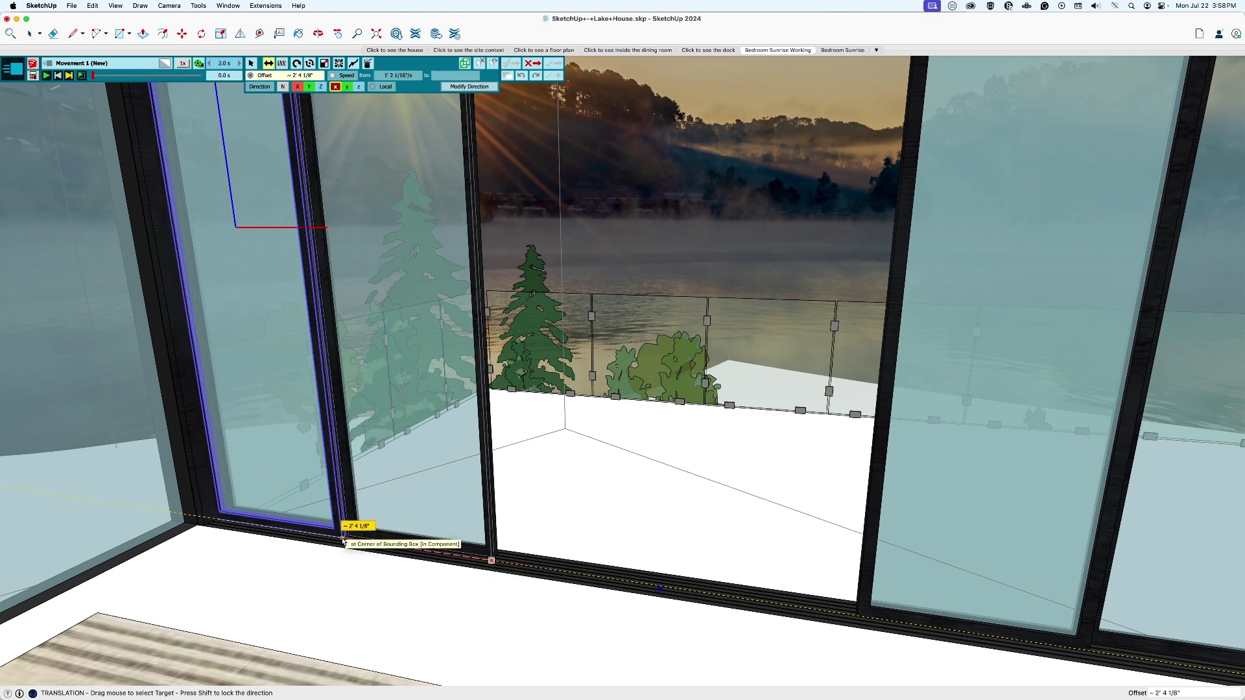
scroll(347, 541, up, 5)
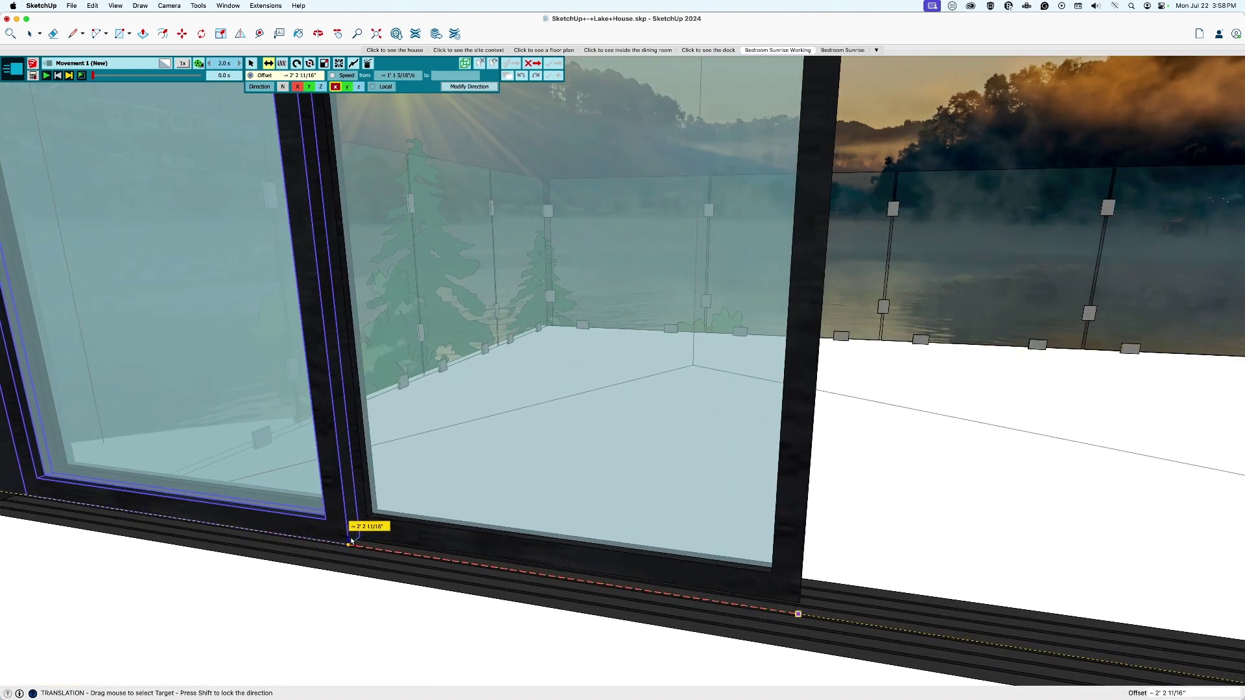
scroll(351, 542, down, 3)
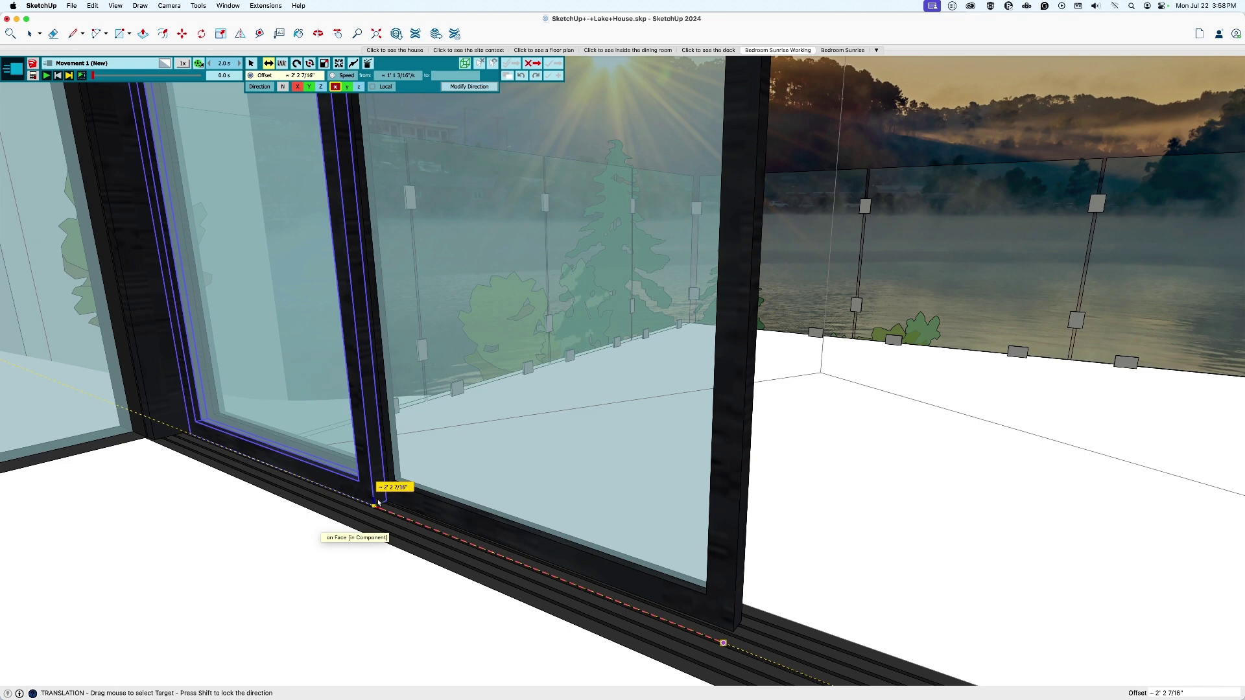
key(alt+x)
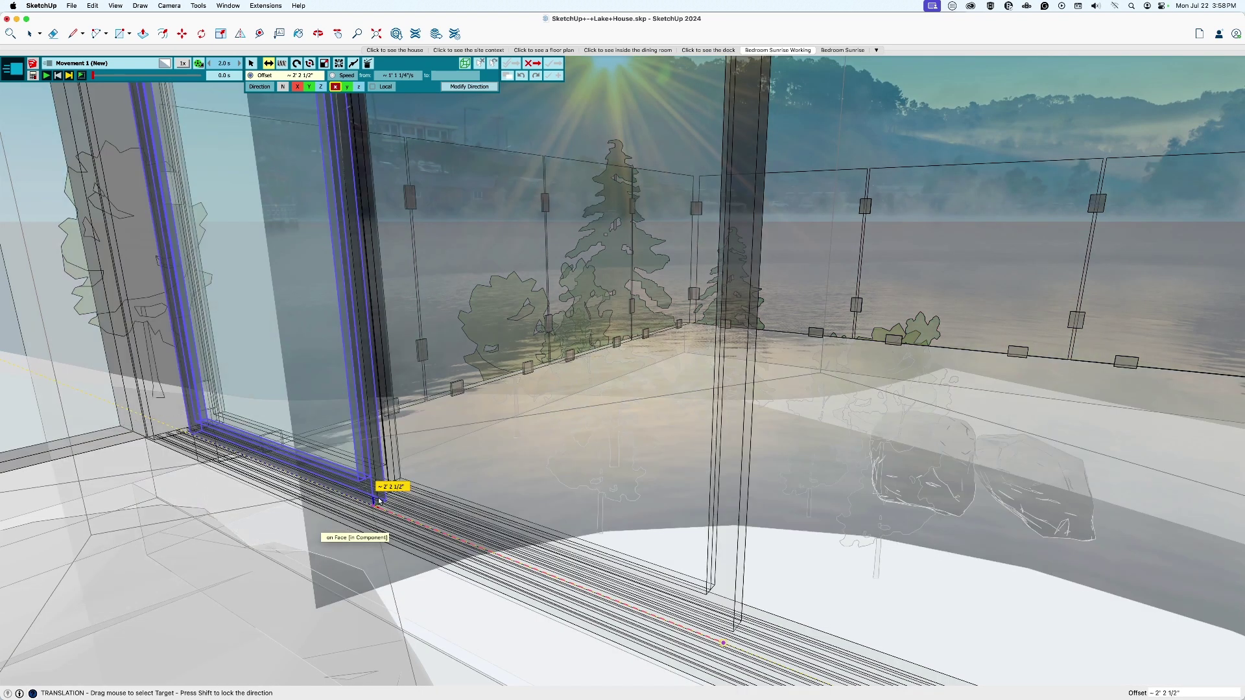
click(378, 497)
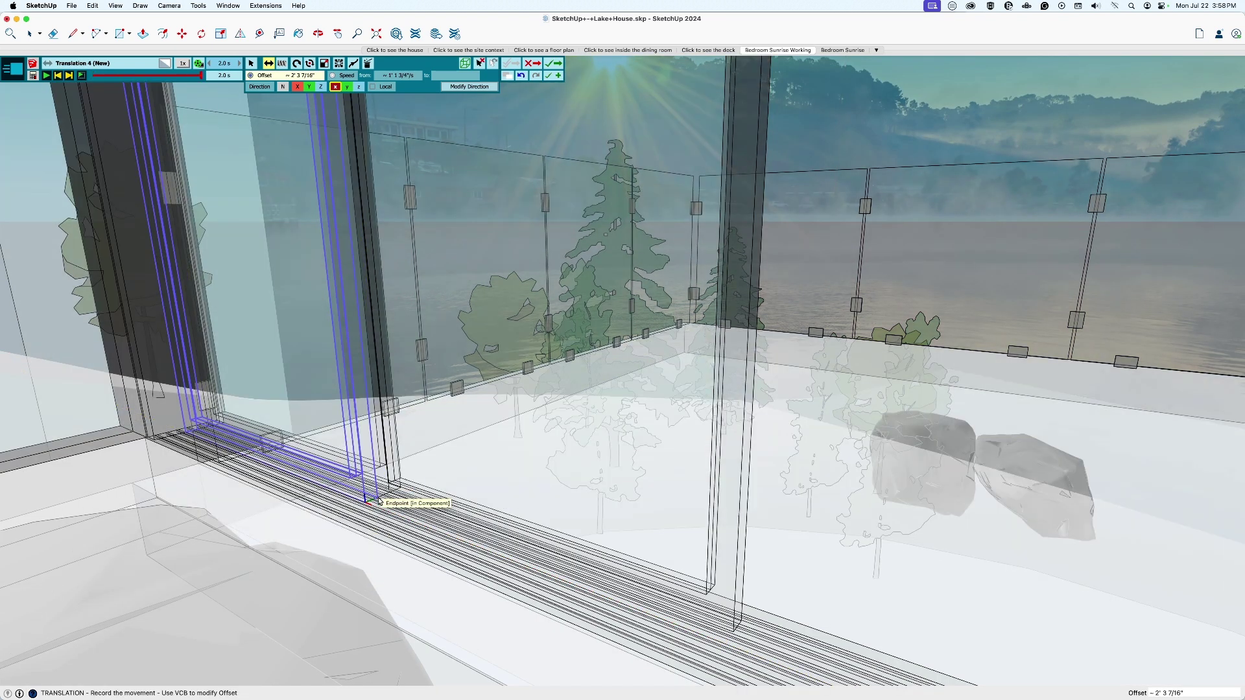
key(alt+x)
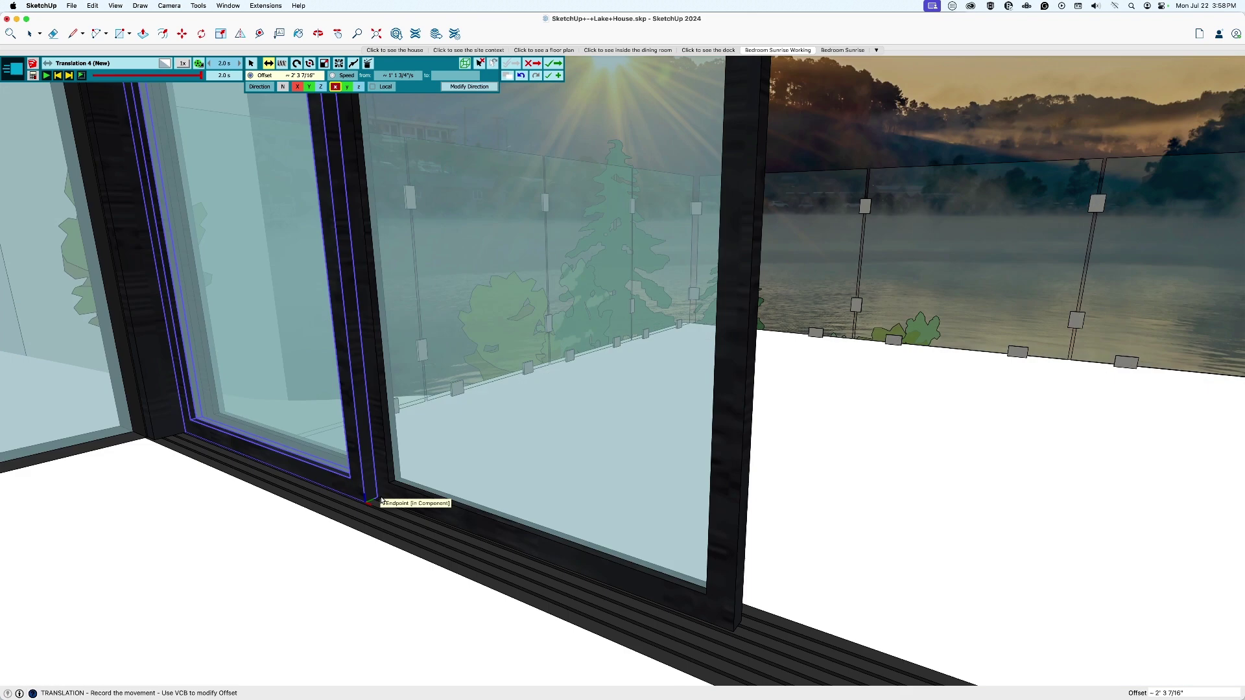
click(611, 249)
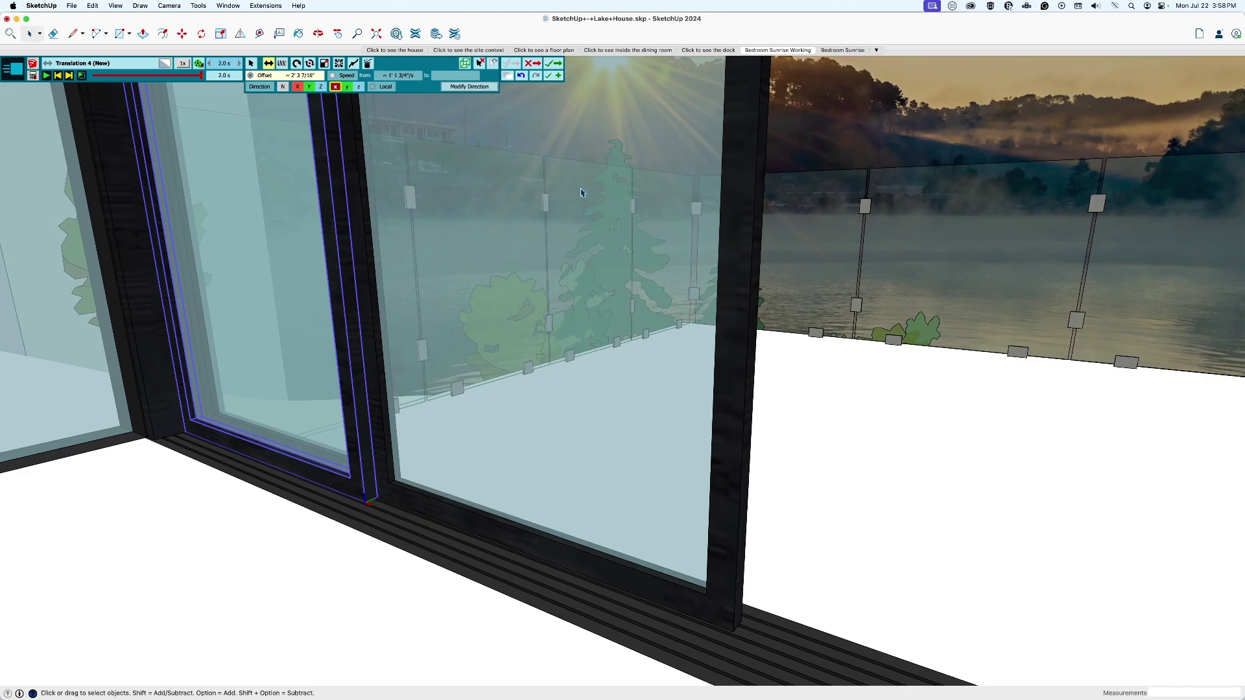
key(Return)
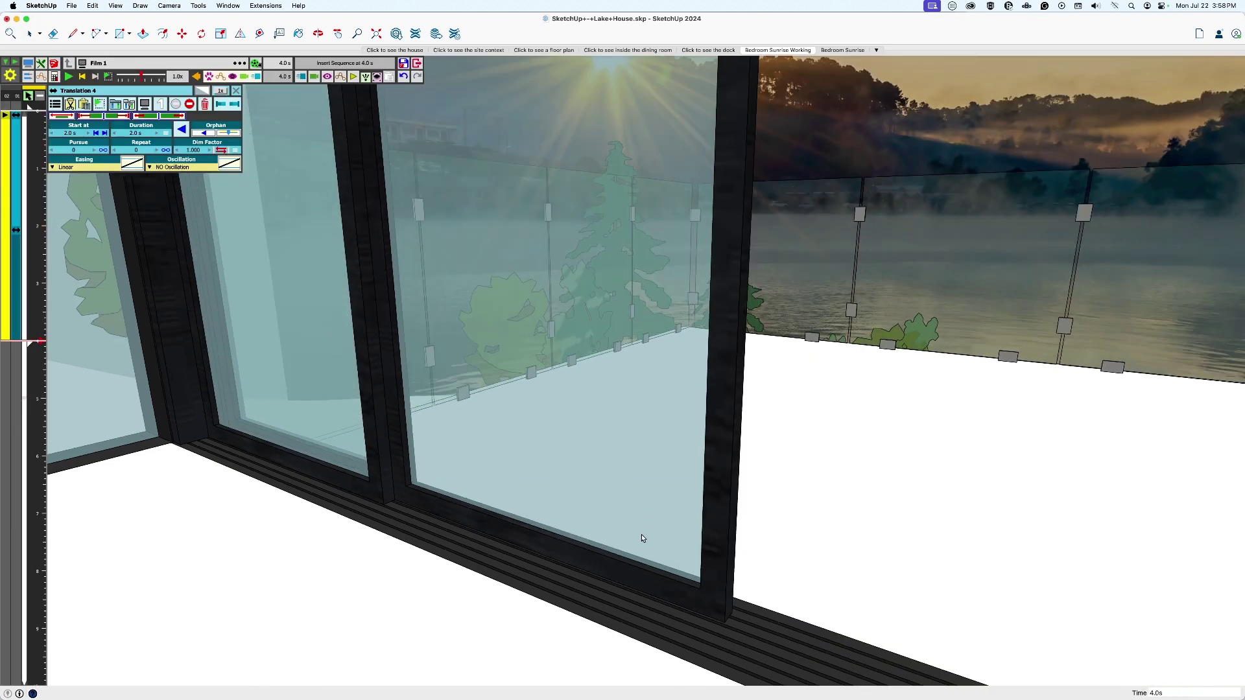
Step: Set the film's current time to 2.0 s and insert the existing Translation 4 again there
drag(29, 108, 53, 240)
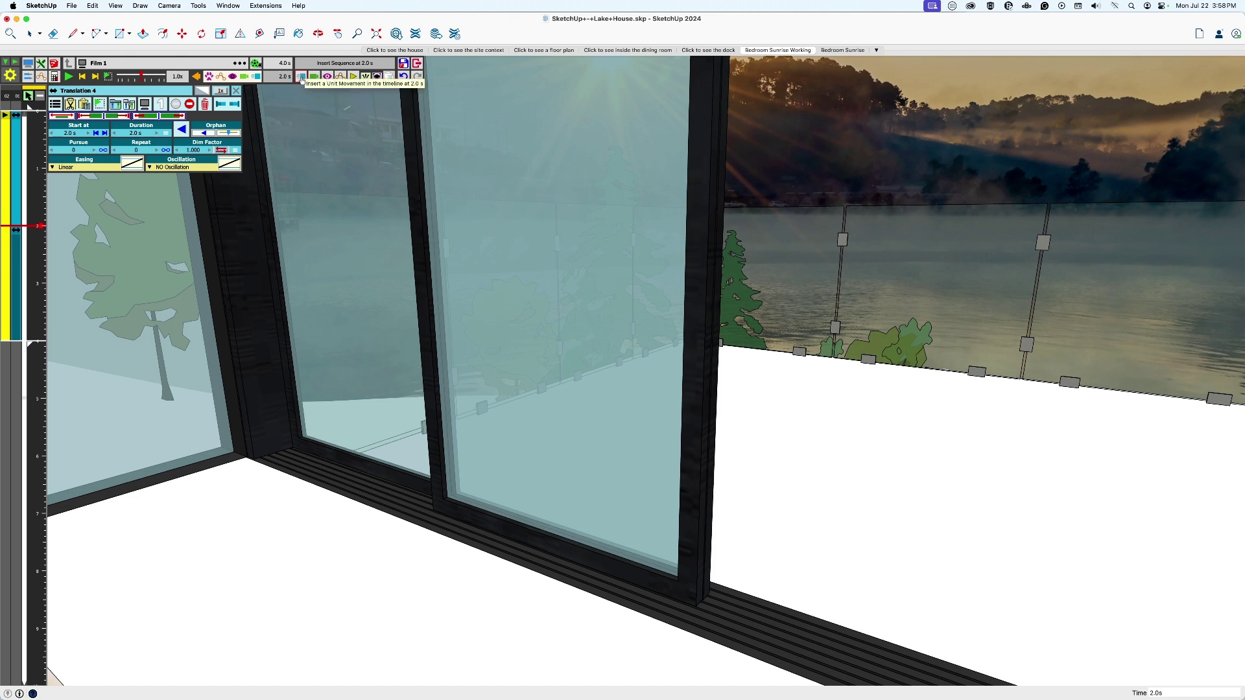
click(301, 77)
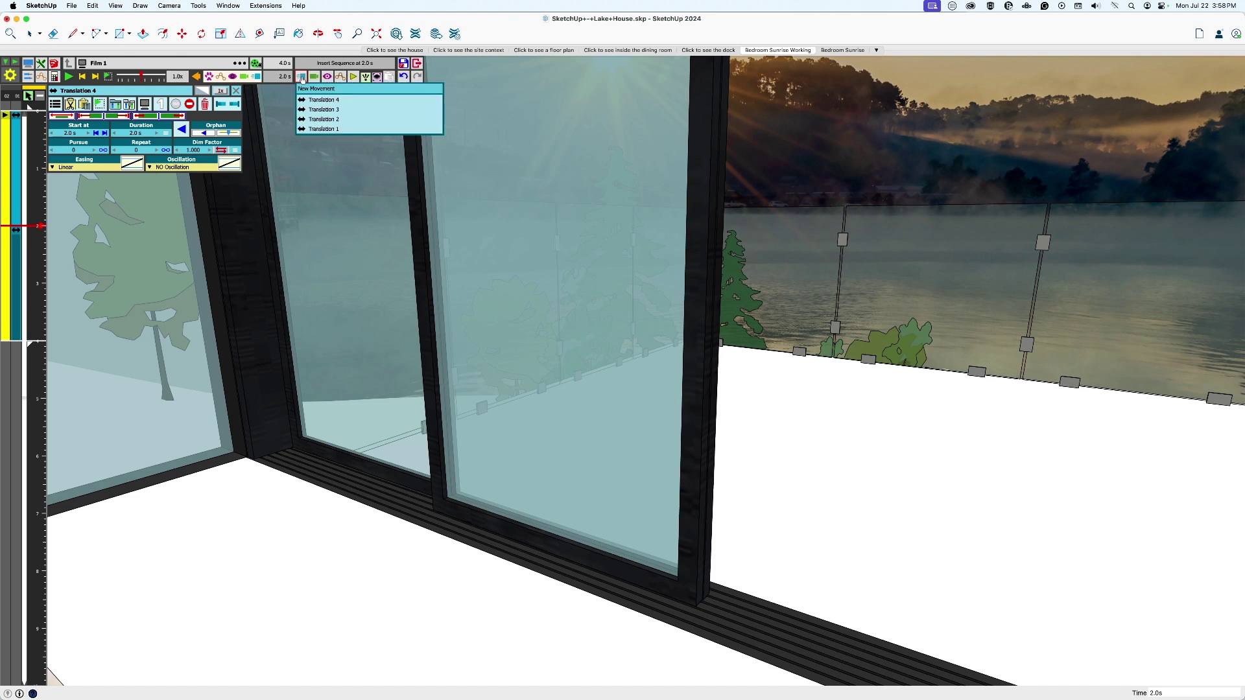
click(350, 101)
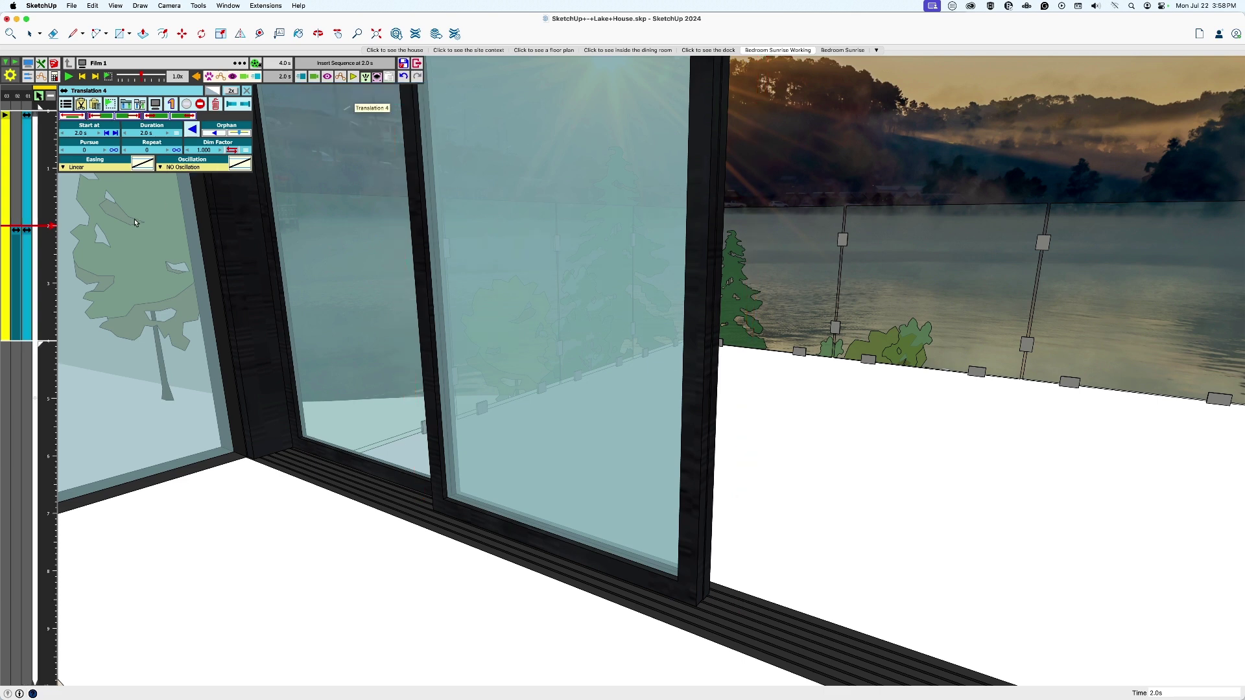
Step: Edit the inserted Translation 4 and clone it as a new sequence named Move L2
double_click(17, 264)
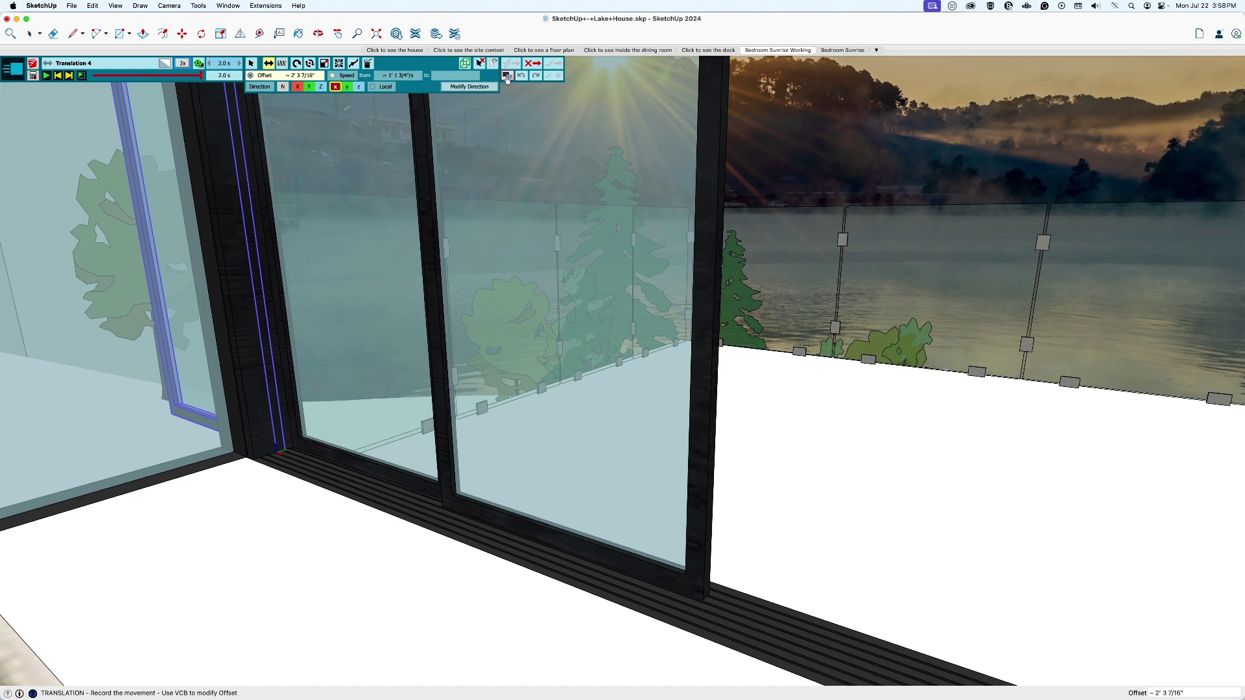
click(507, 76)
text(Move L2)
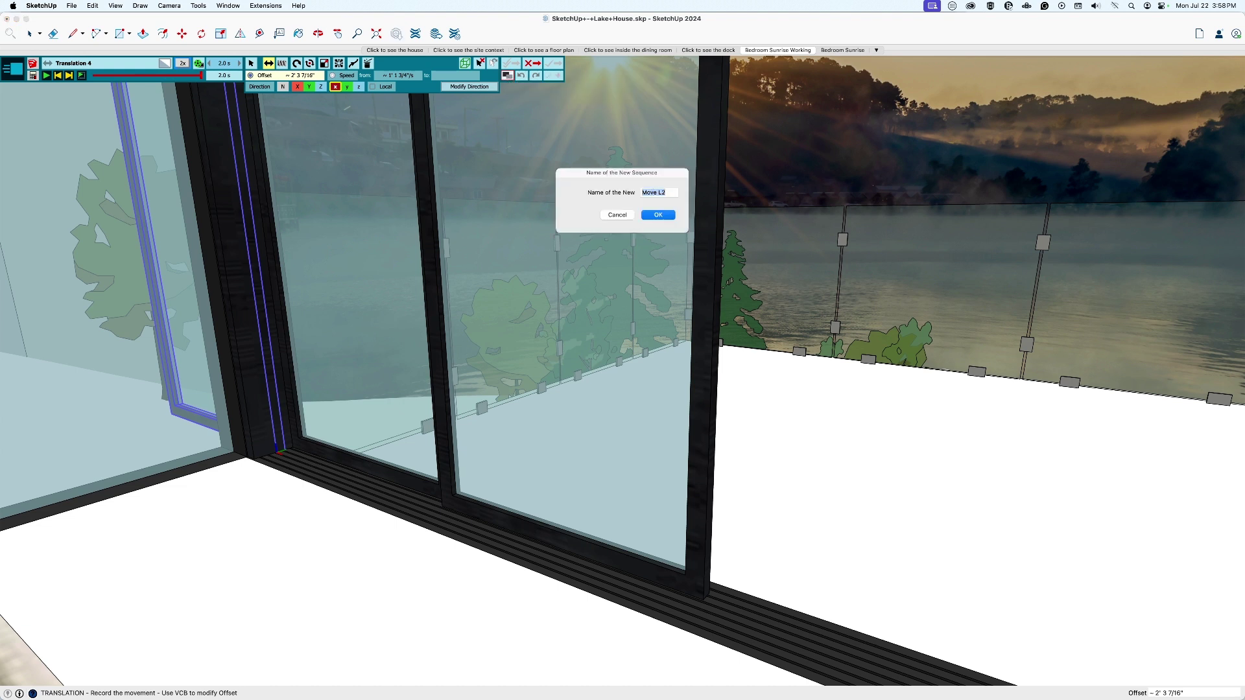
key(Return)
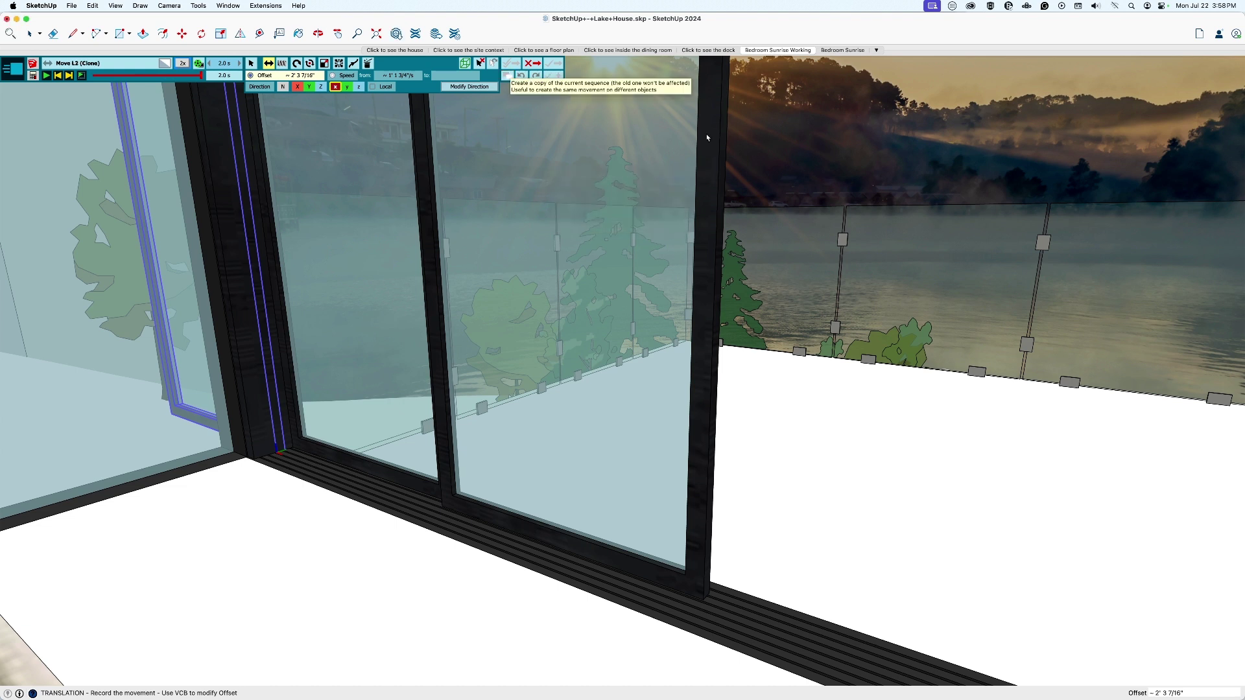
Step: Clear the object selection of Move L2 and select the adjacent door panel, Door 1#2, as its object
click(491, 65)
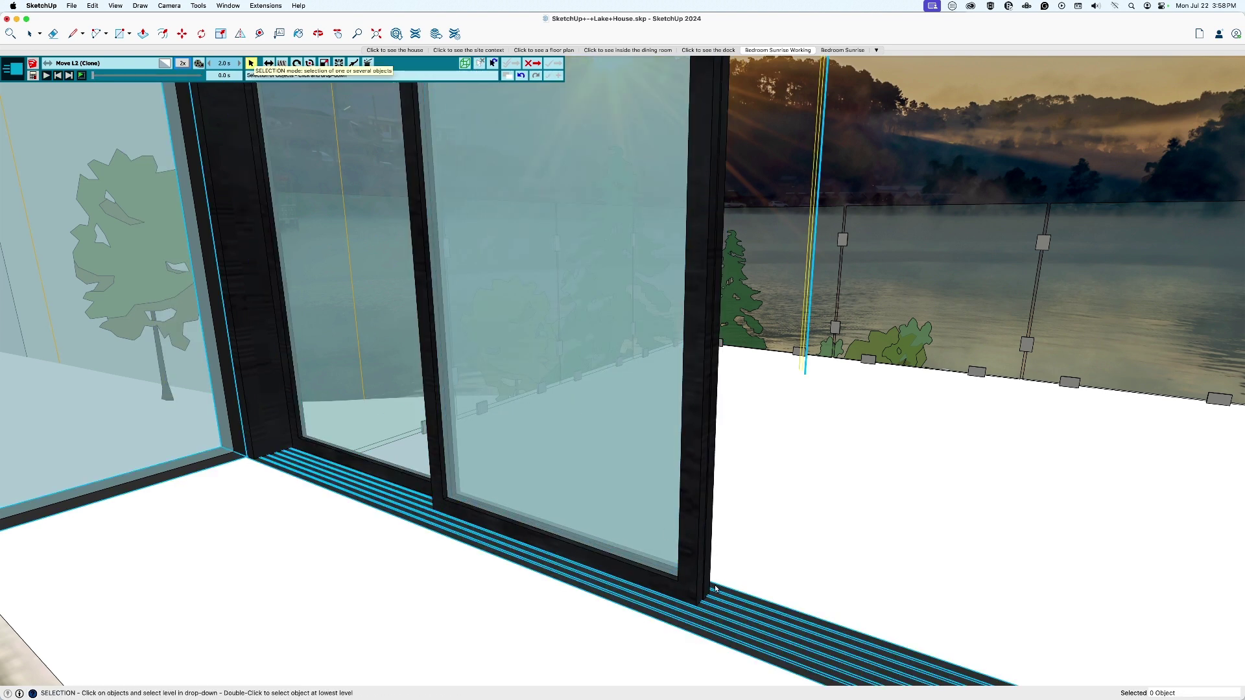
click(716, 588)
click(746, 594)
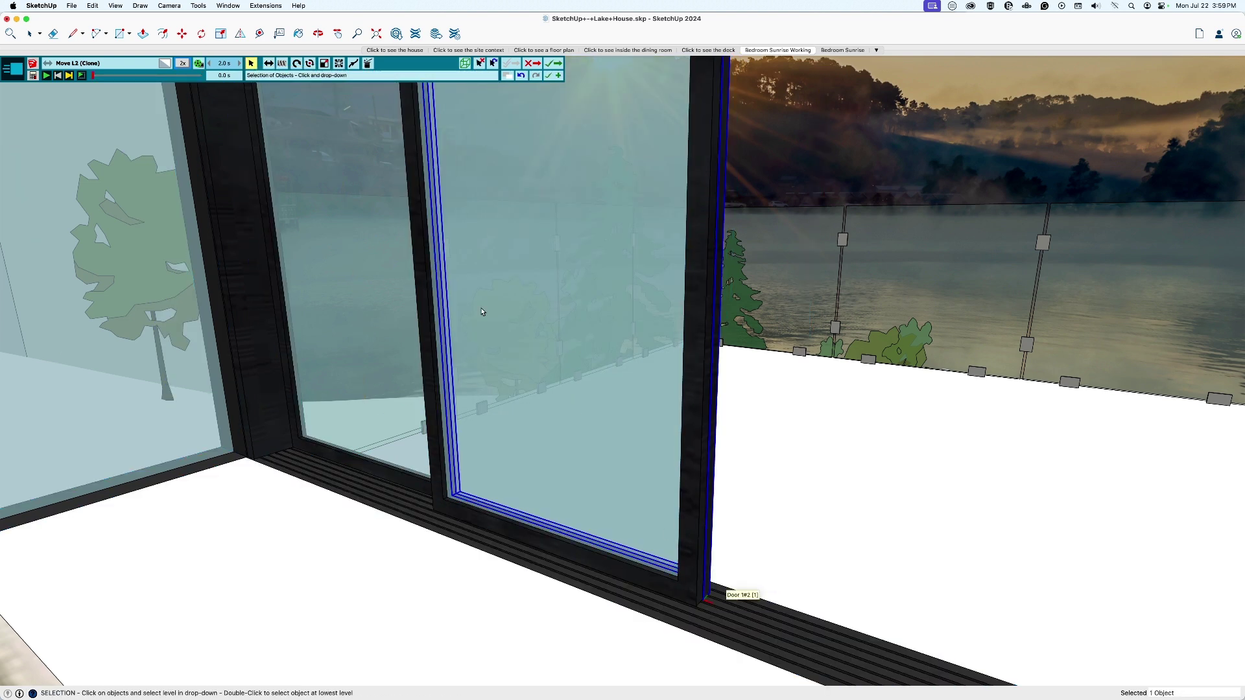
Step: Apply the copied translation to the selected panel, rewind its preview to 0.0 s, and record the movement
click(268, 65)
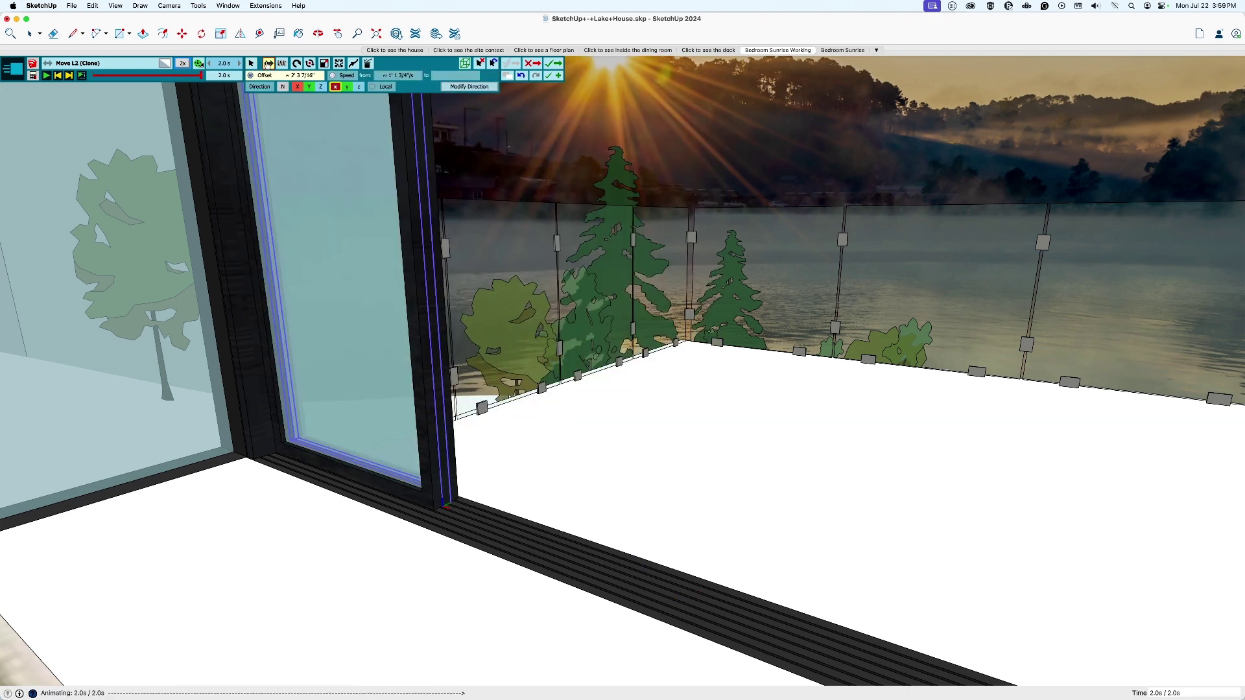
drag(201, 76, 81, 75)
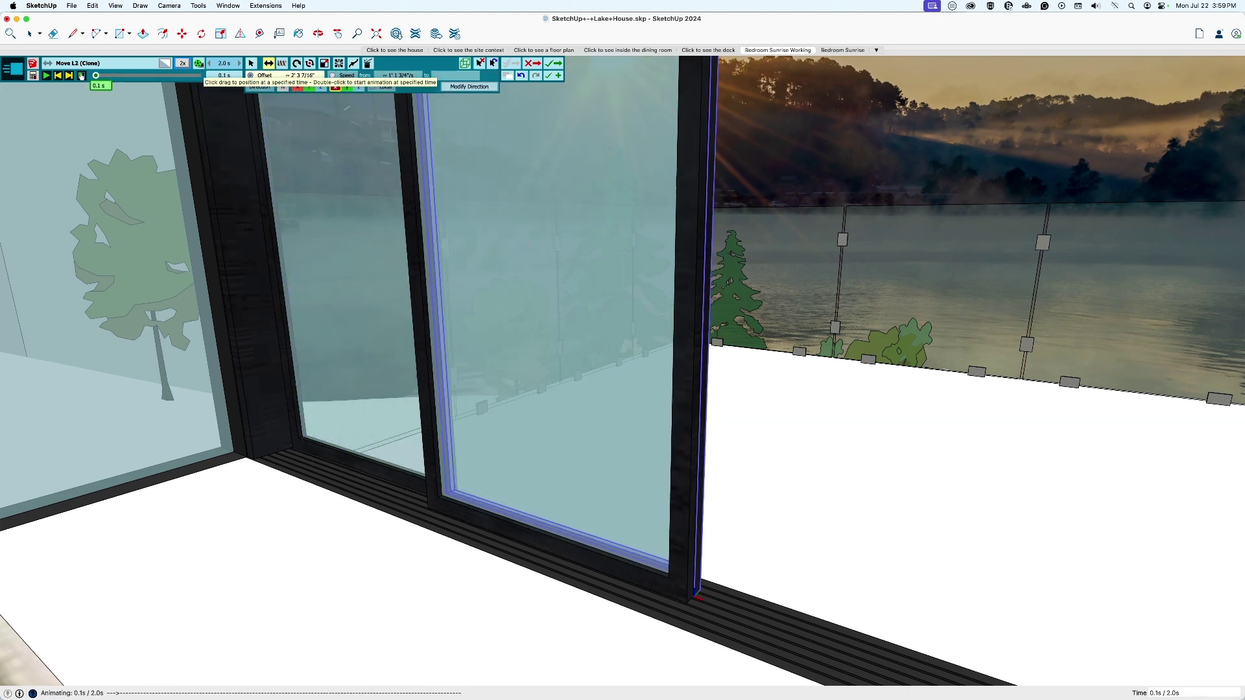
click(82, 76)
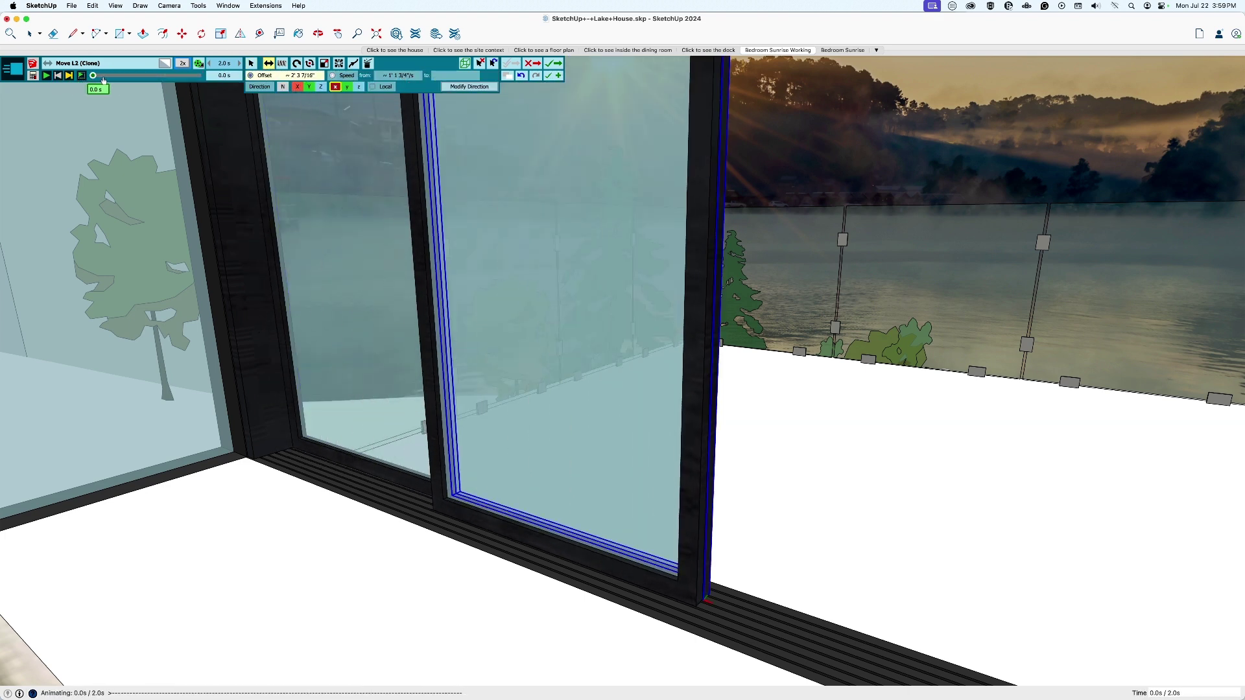
click(81, 76)
click(552, 63)
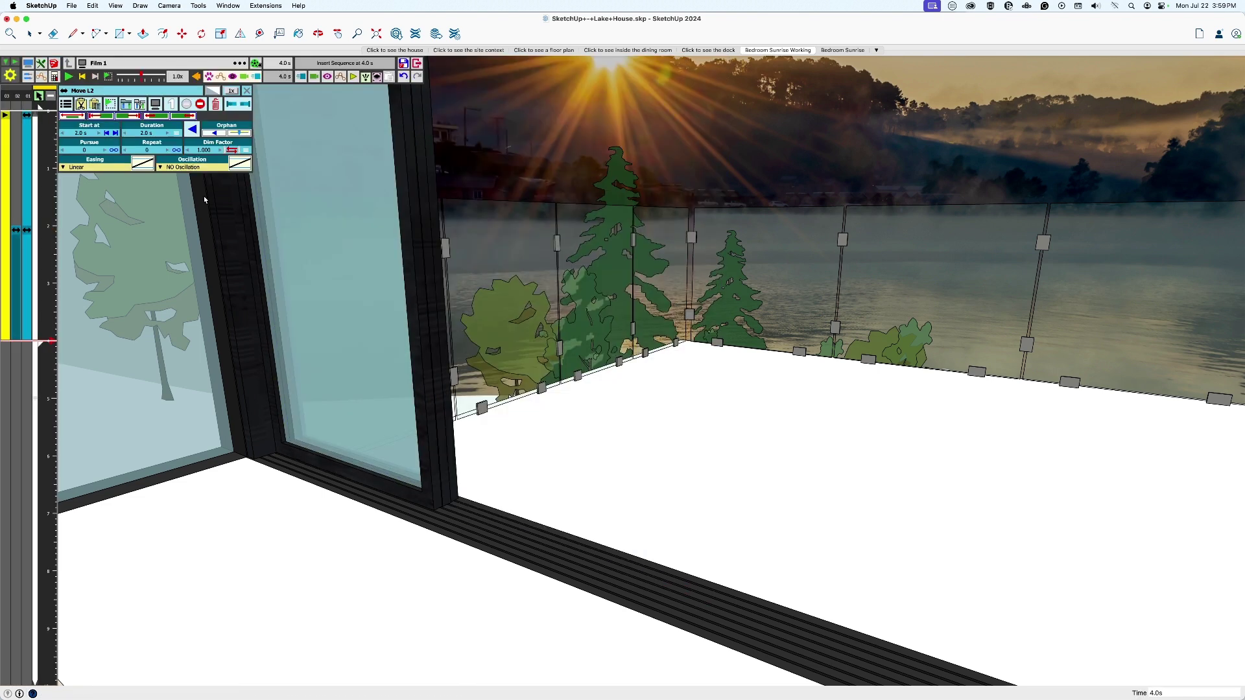
Step: Play the film from the Bedroom Sunrise Working scene and combine the three new translations into a clip named Move L
click(778, 50)
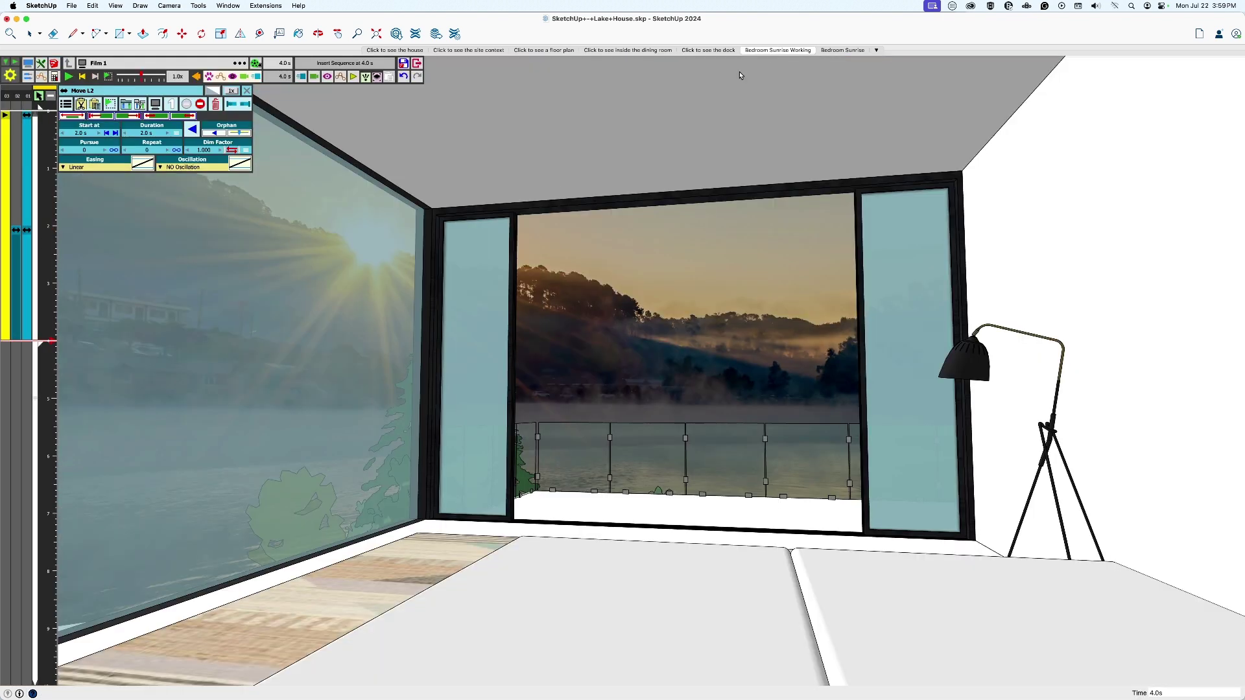
click(69, 76)
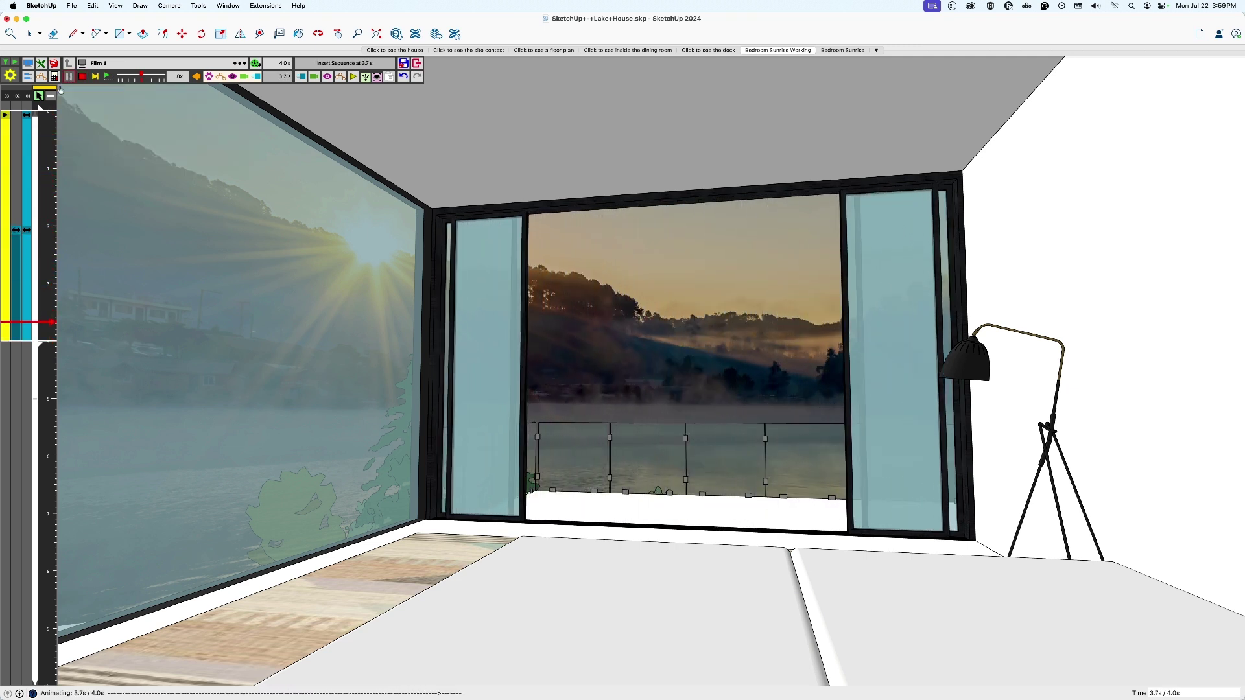
click(31, 211)
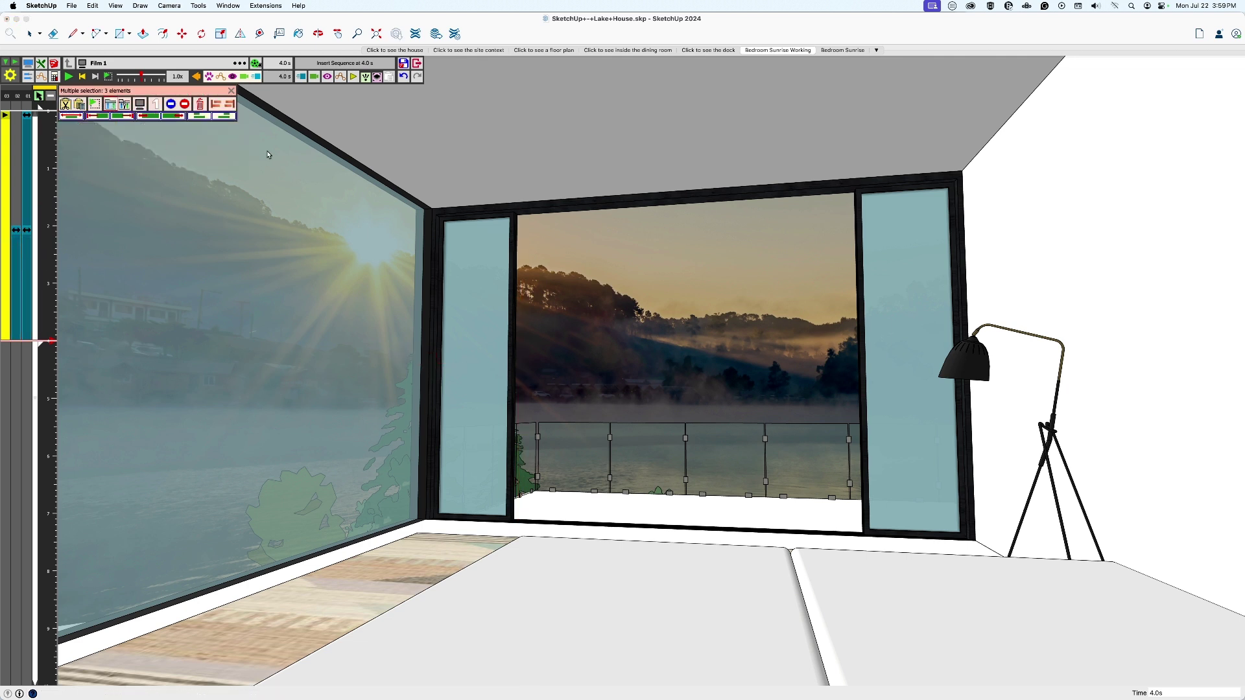
text(ve L)
key(Return)
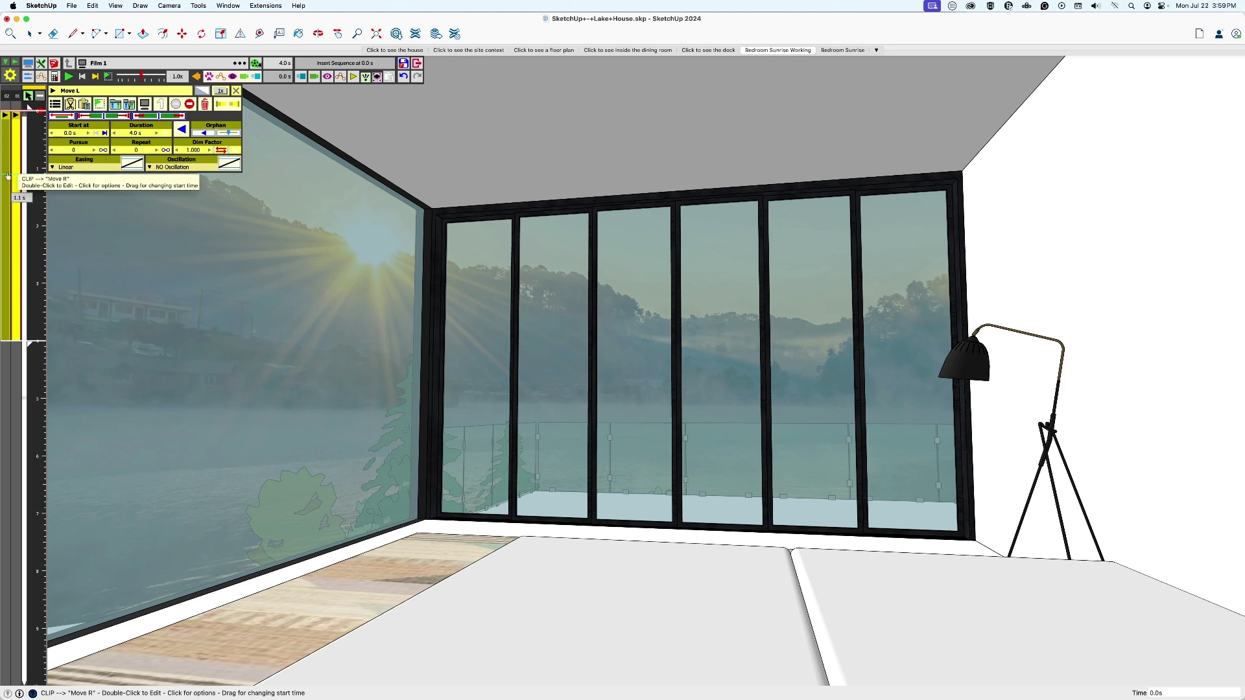
Step: Preview the film with the Move R and Move L door clips from the start and pause it partway through
click(17, 175)
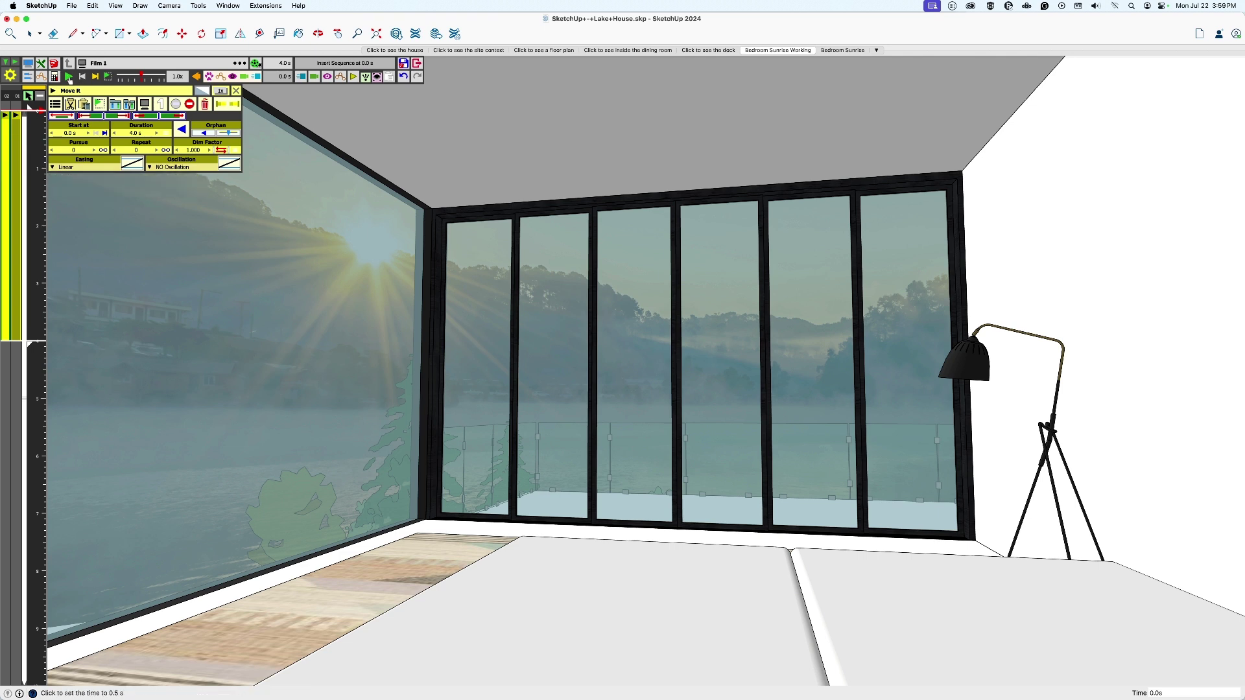
click(69, 77)
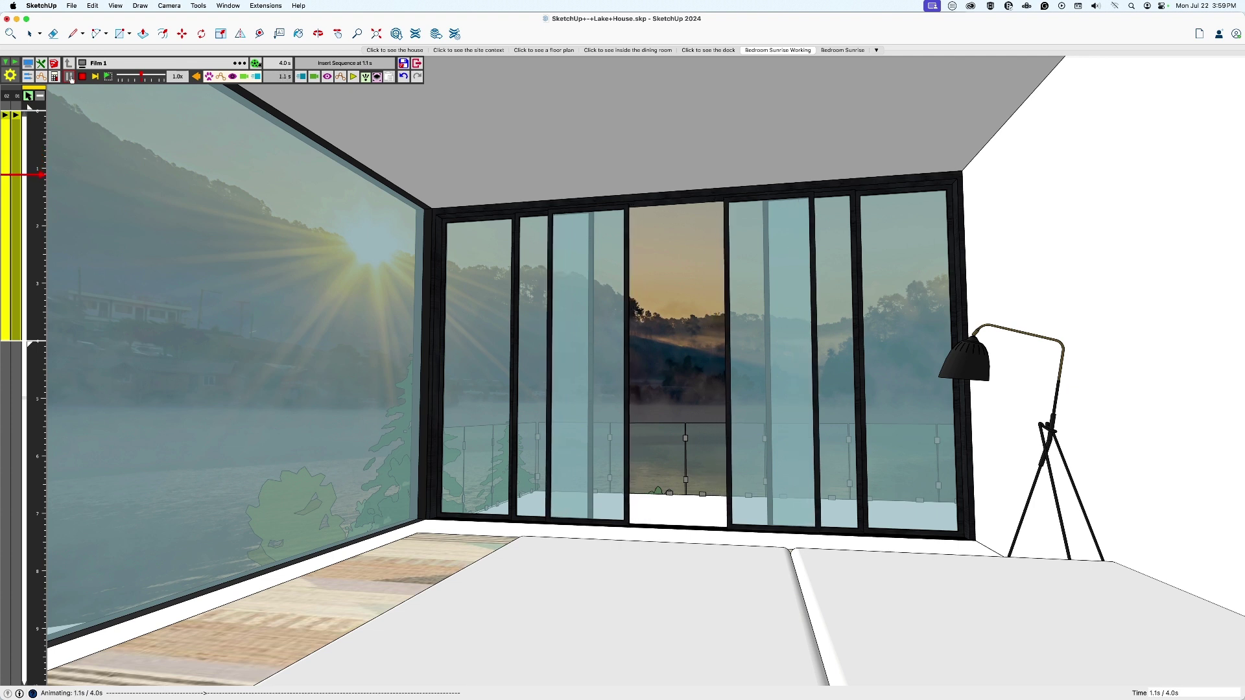
click(70, 78)
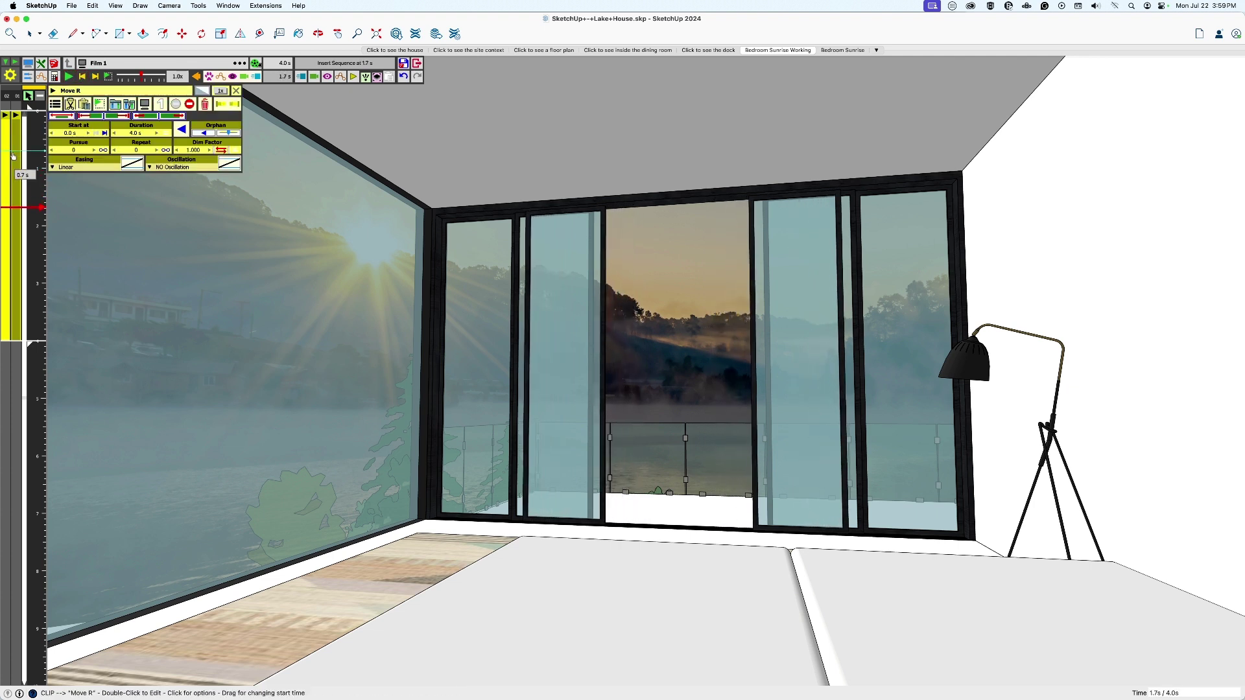
Step: Open the Move R clip, inspect its Translation 1 in the movement editor, and return to the Film 1 level
click(18, 153)
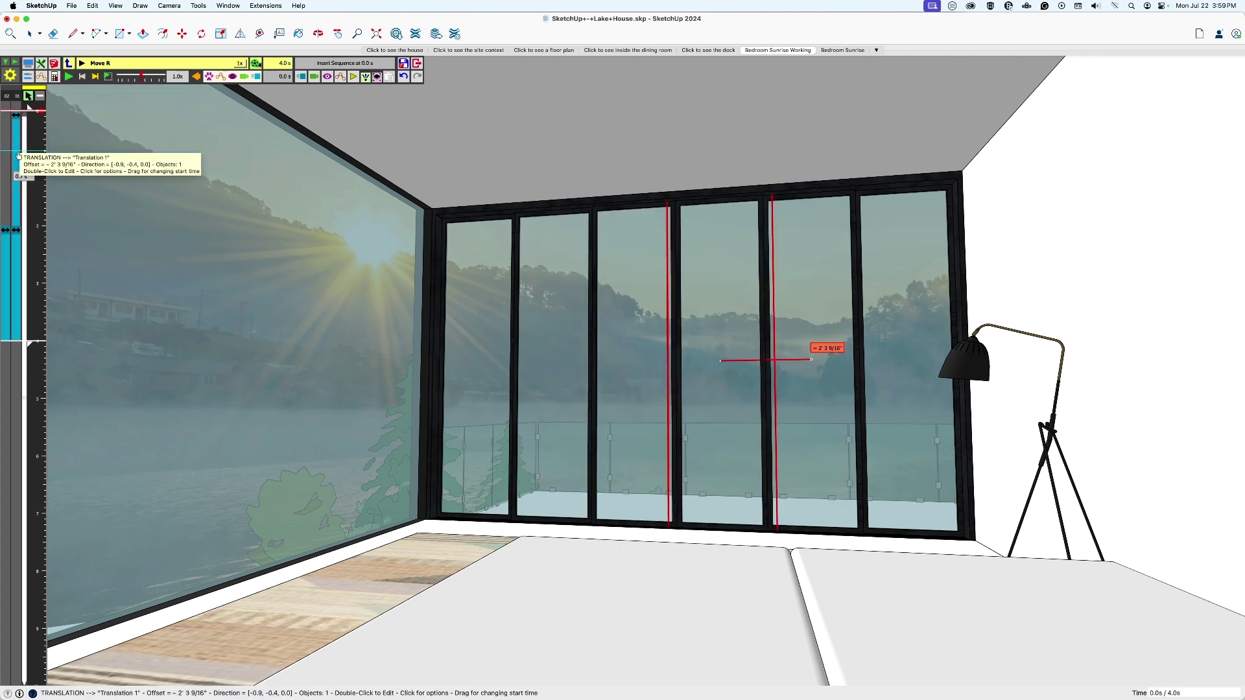
double_click(18, 156)
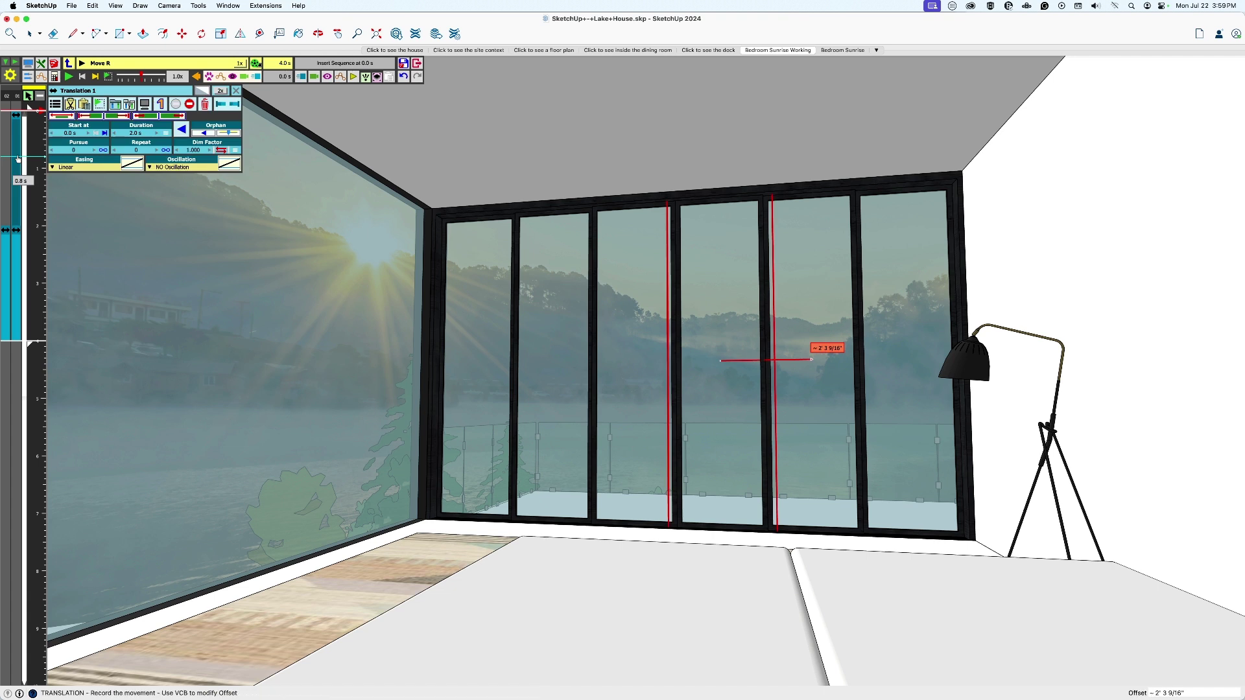
click(324, 68)
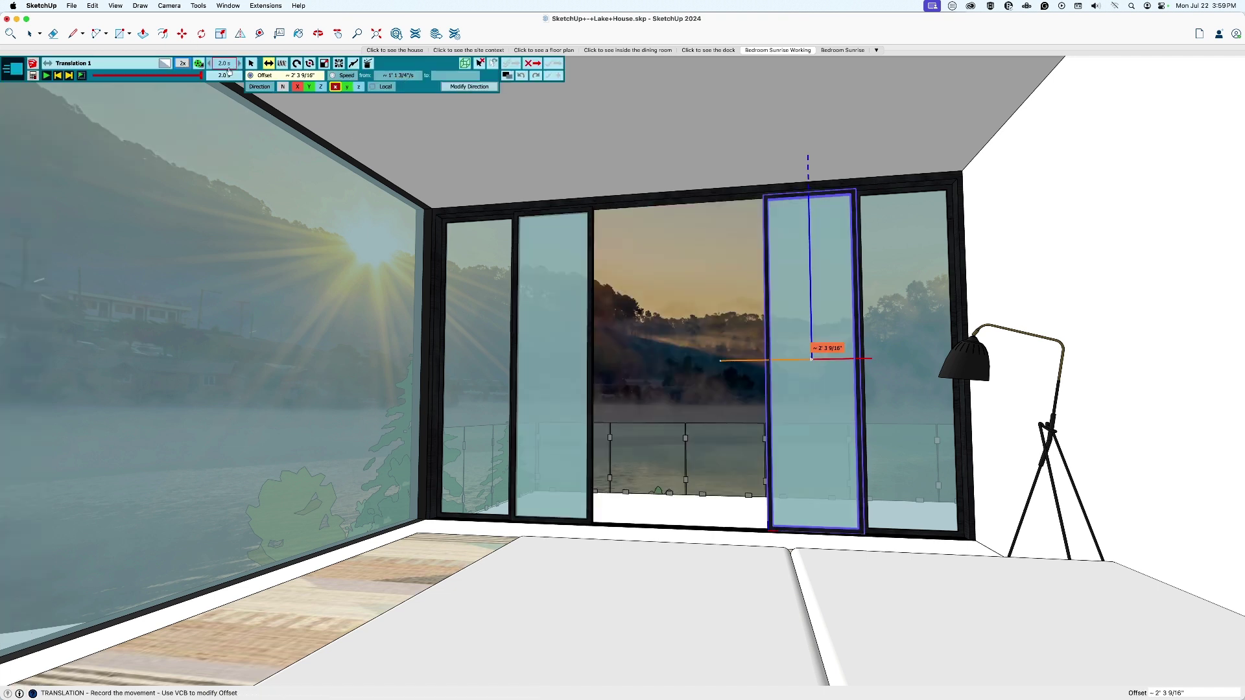
click(527, 64)
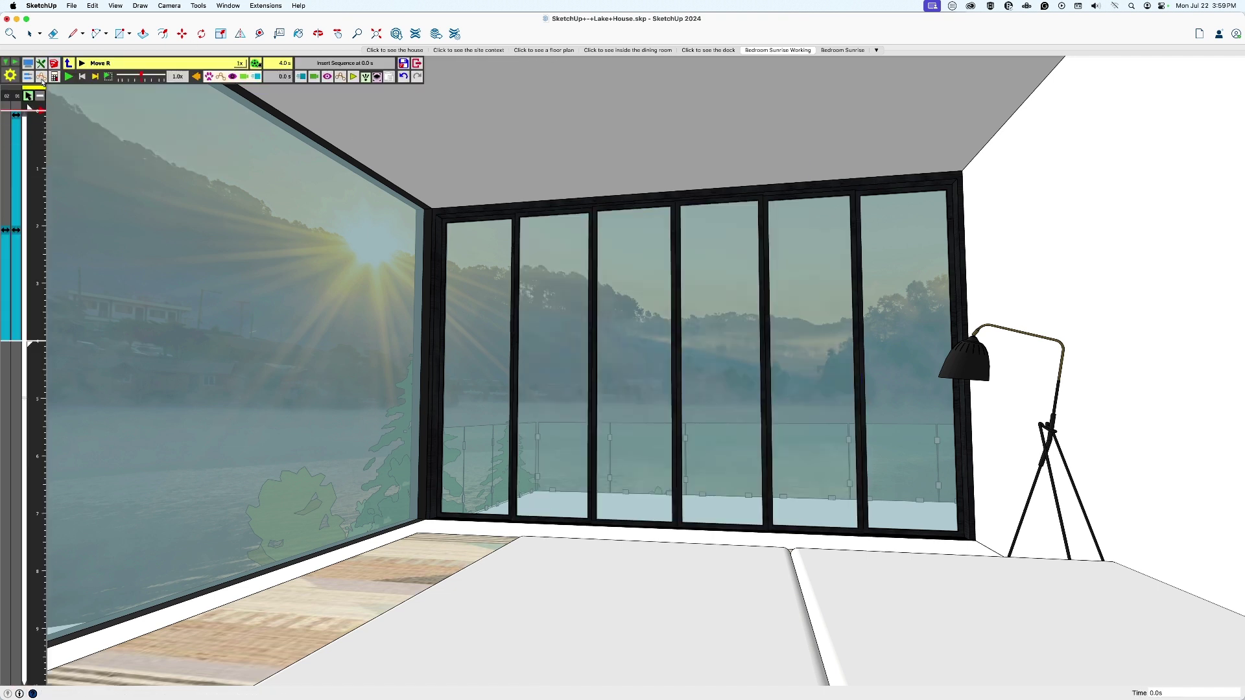
click(68, 65)
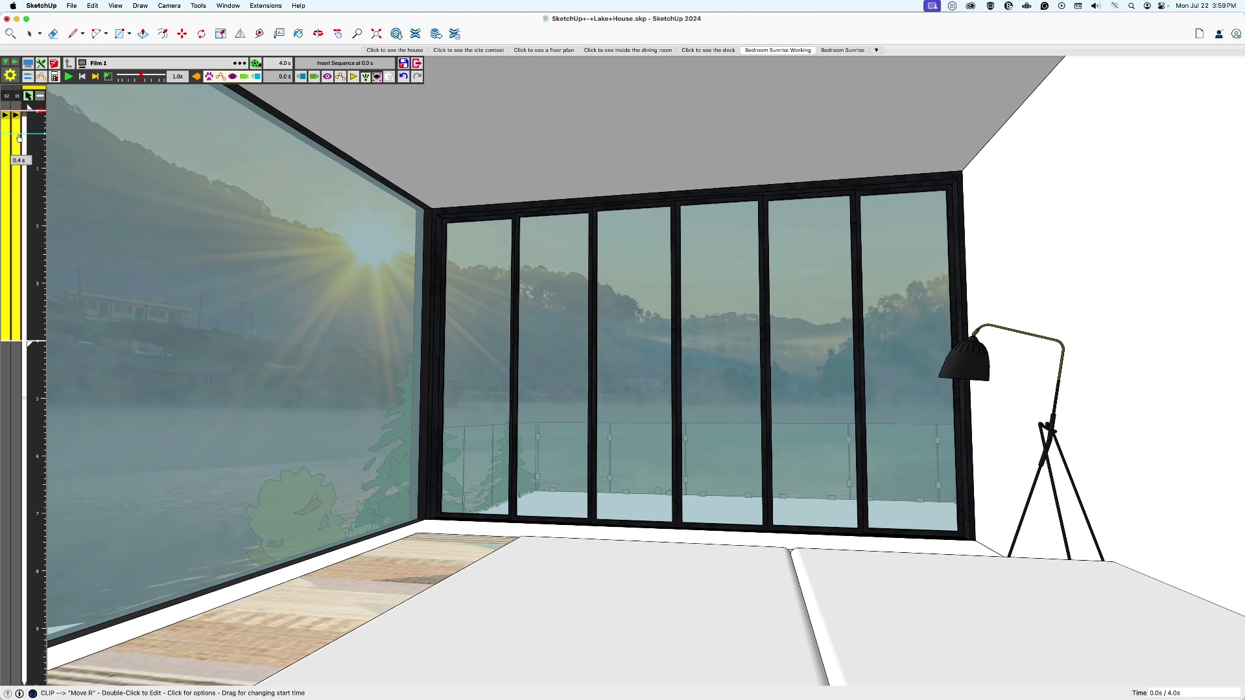
Step: Set the duration of both the Move R and Move L clips to 6.0 s and preview the film
double_click(21, 137)
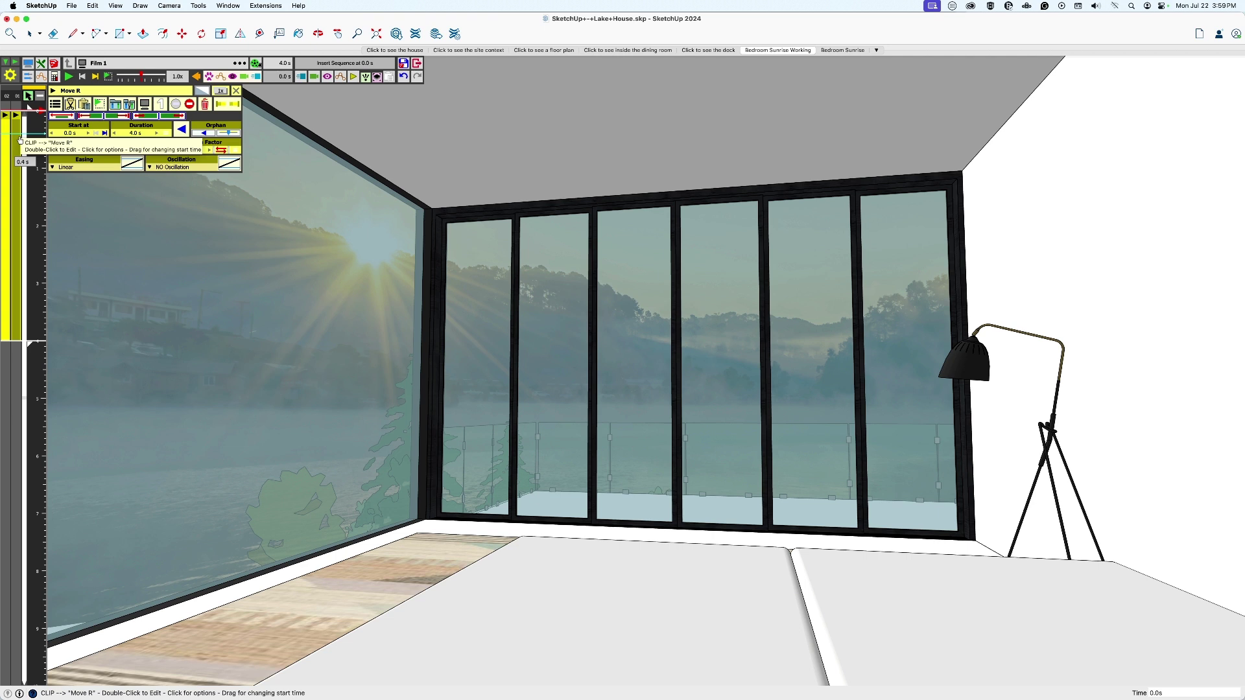
click(20, 142)
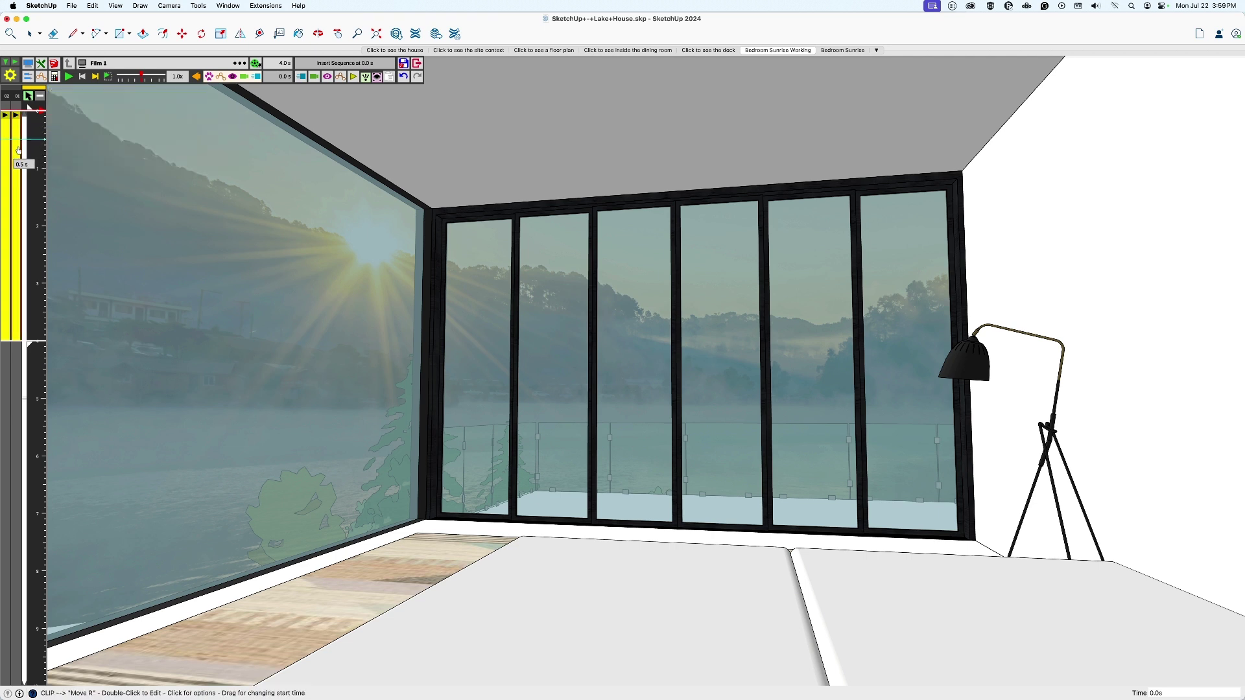
click(20, 142)
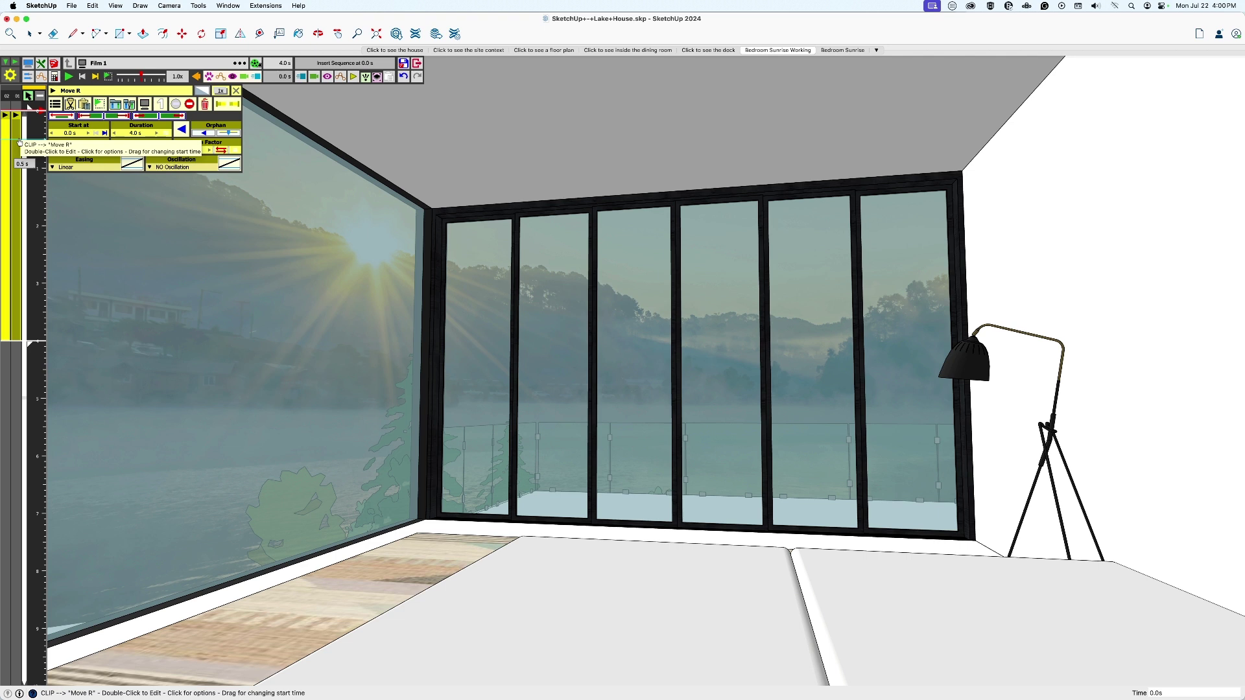
click(157, 133)
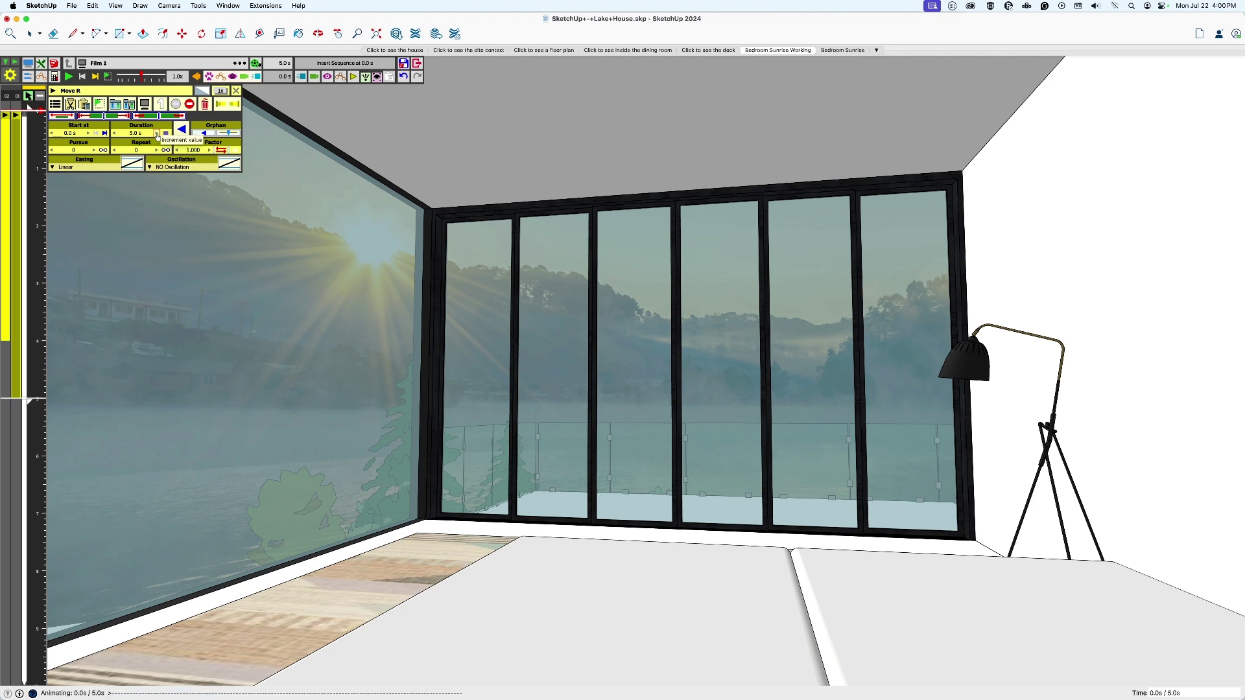
click(156, 133)
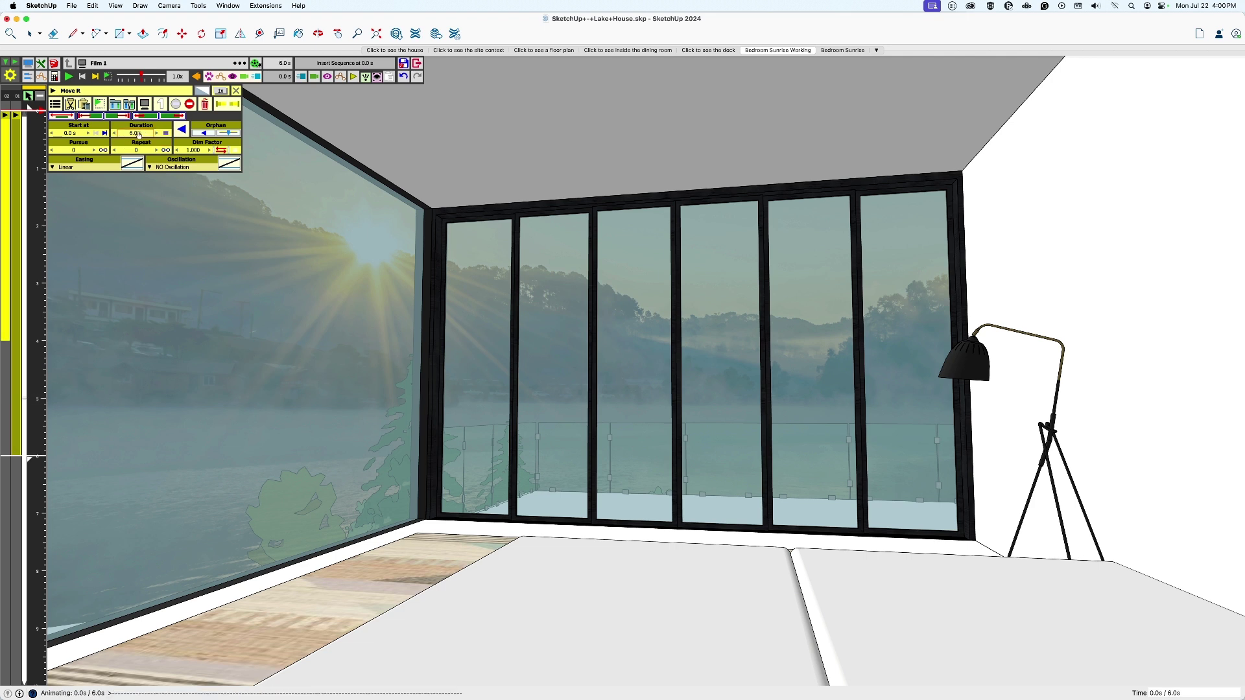
click(5, 232)
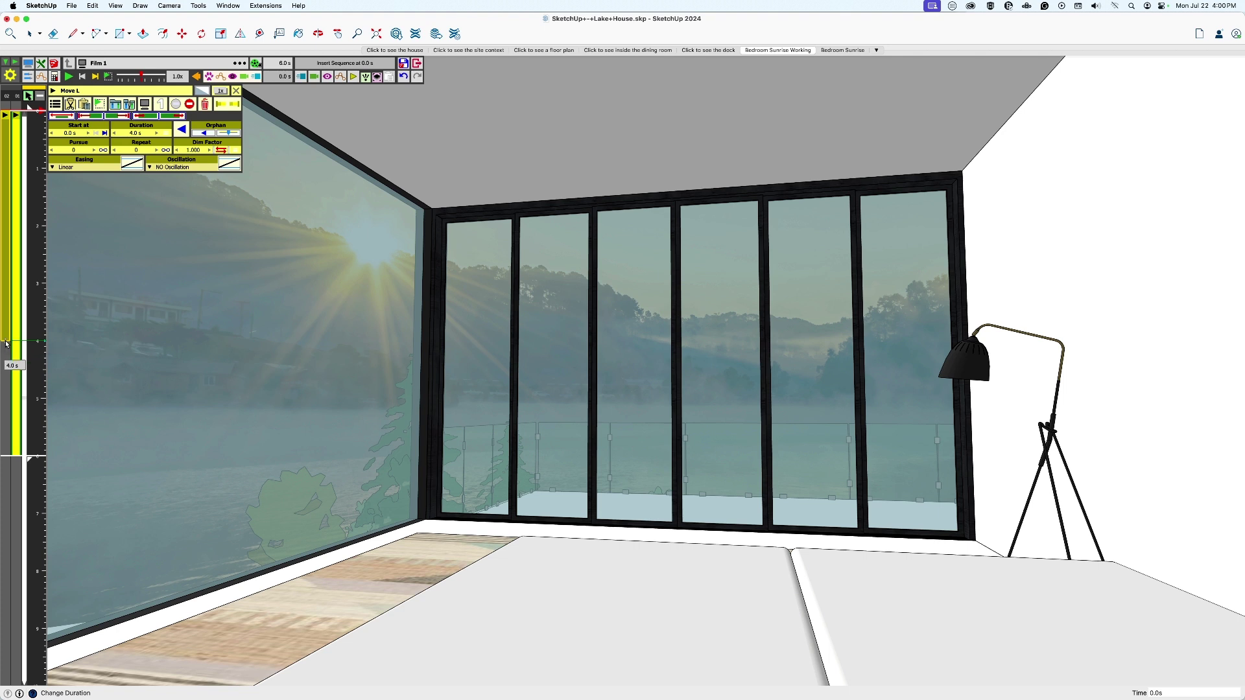
drag(6, 344, 8, 459)
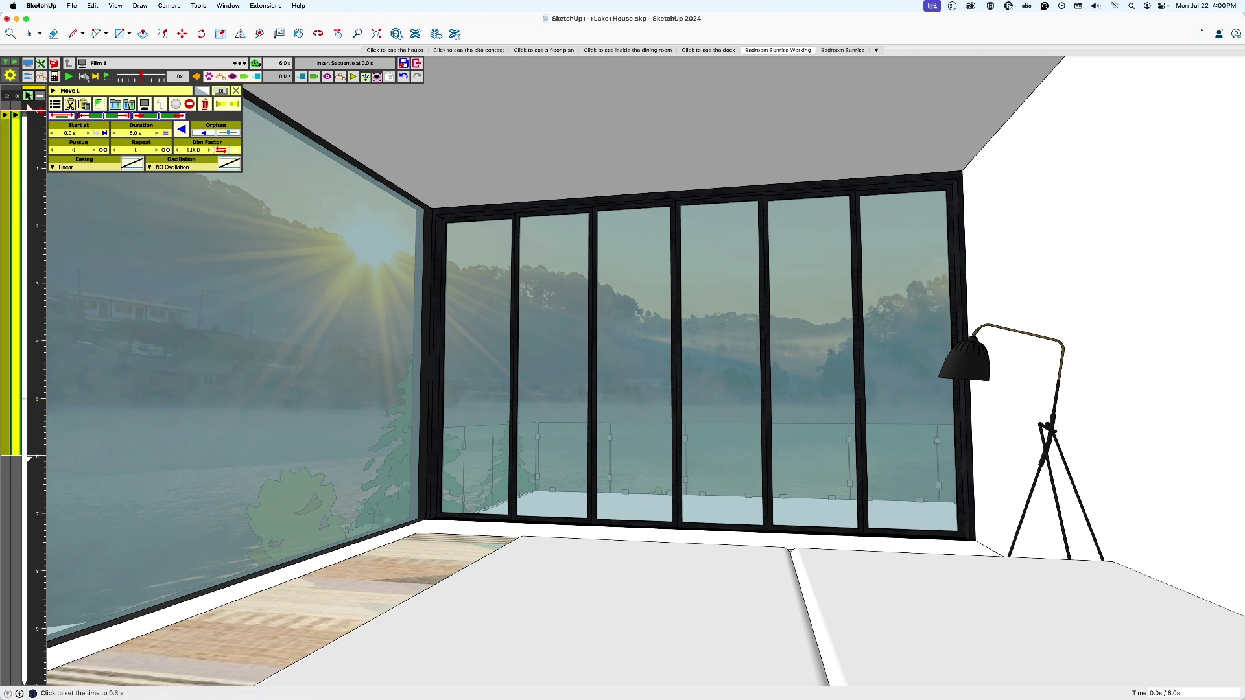
click(69, 78)
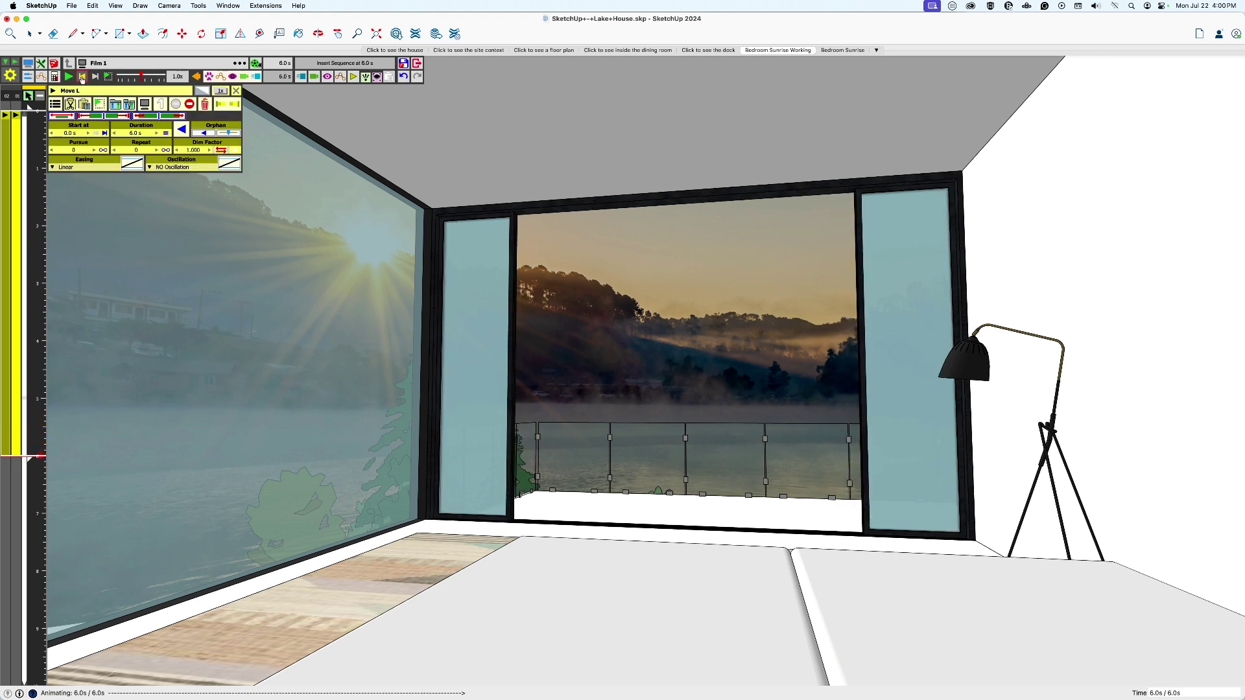
click(83, 77)
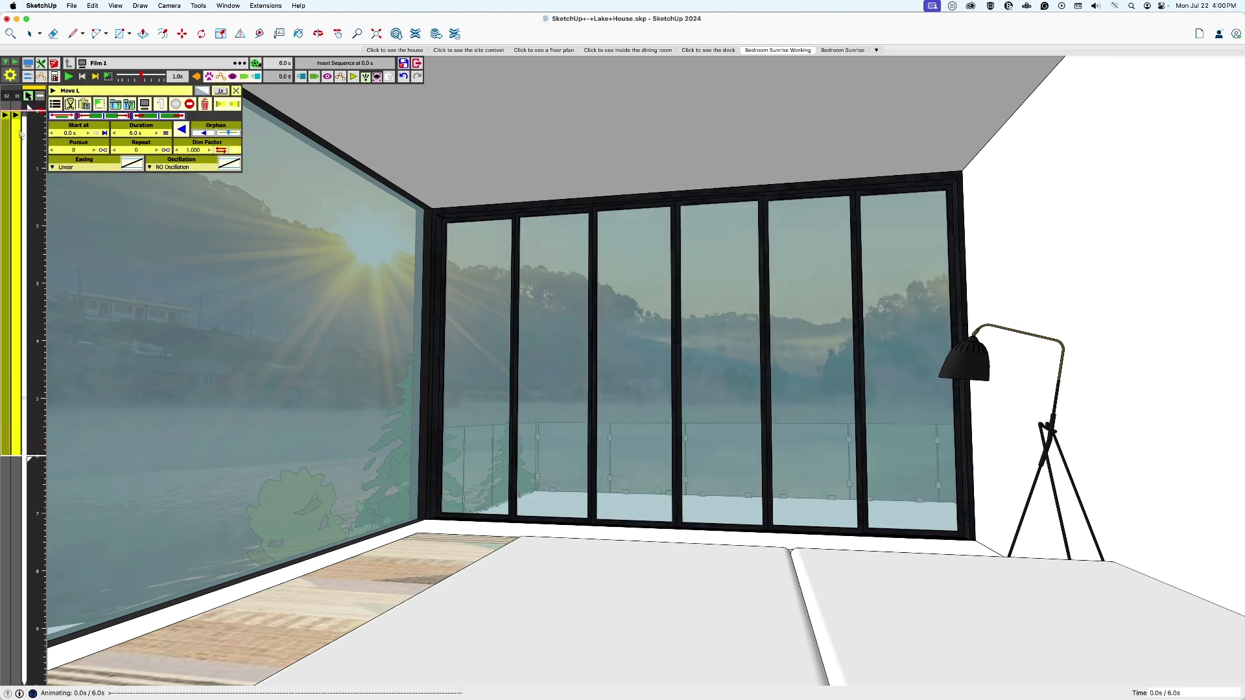
Step: Apply the Sine ease-out curve to both the Move R and Move L clips and preview the film
click(7, 143)
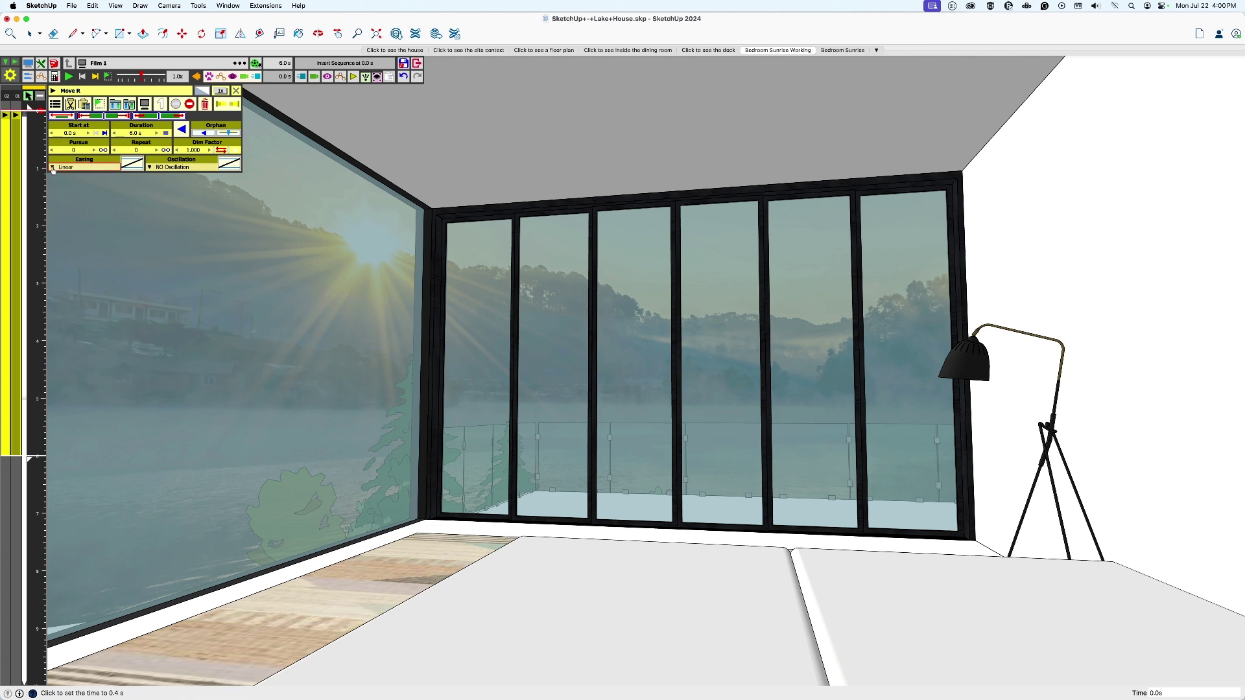
click(52, 168)
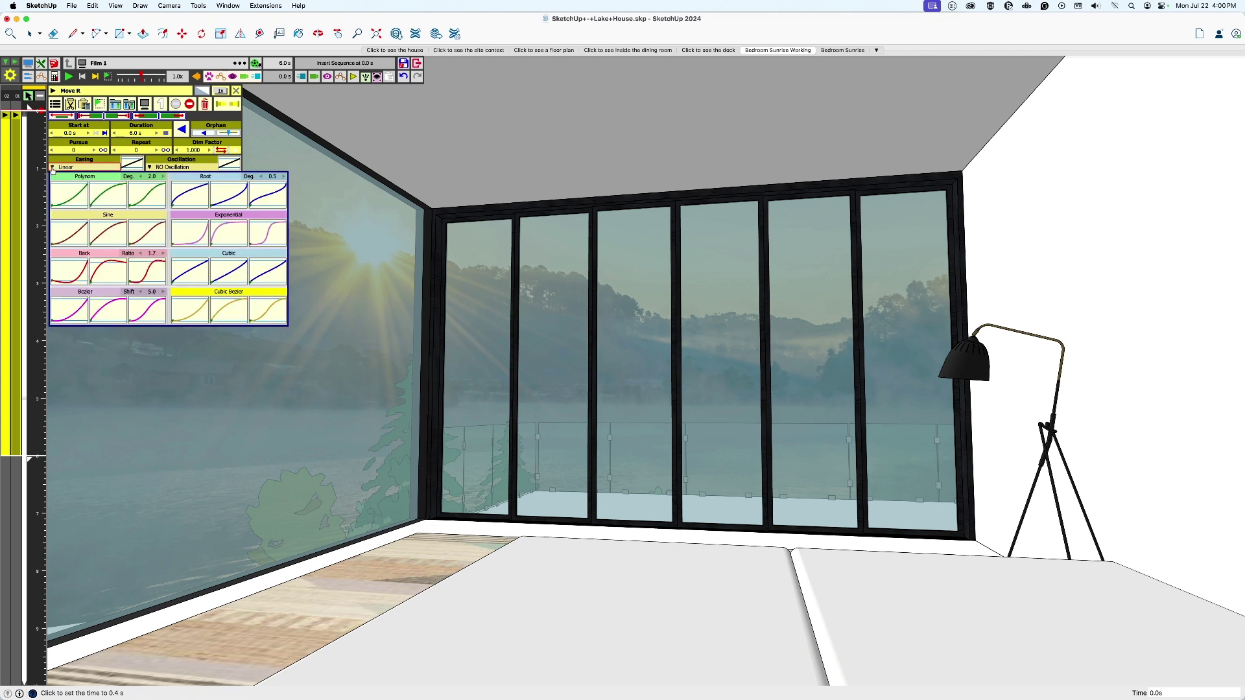
click(95, 236)
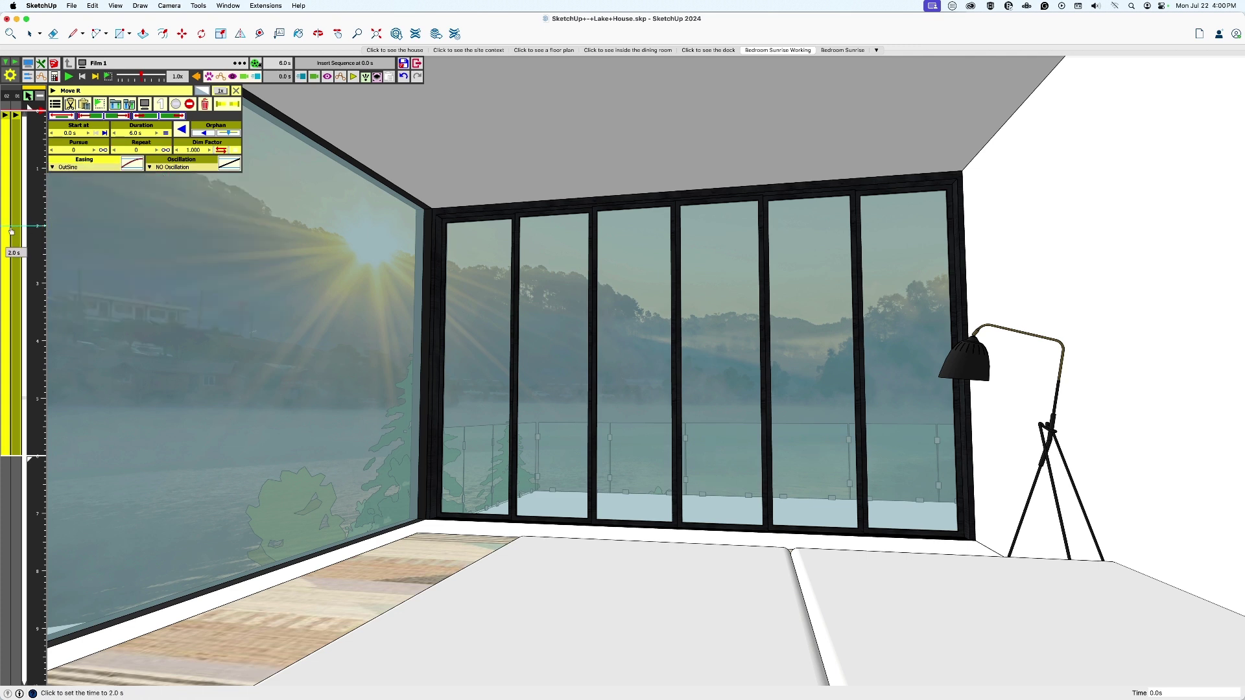
click(54, 168)
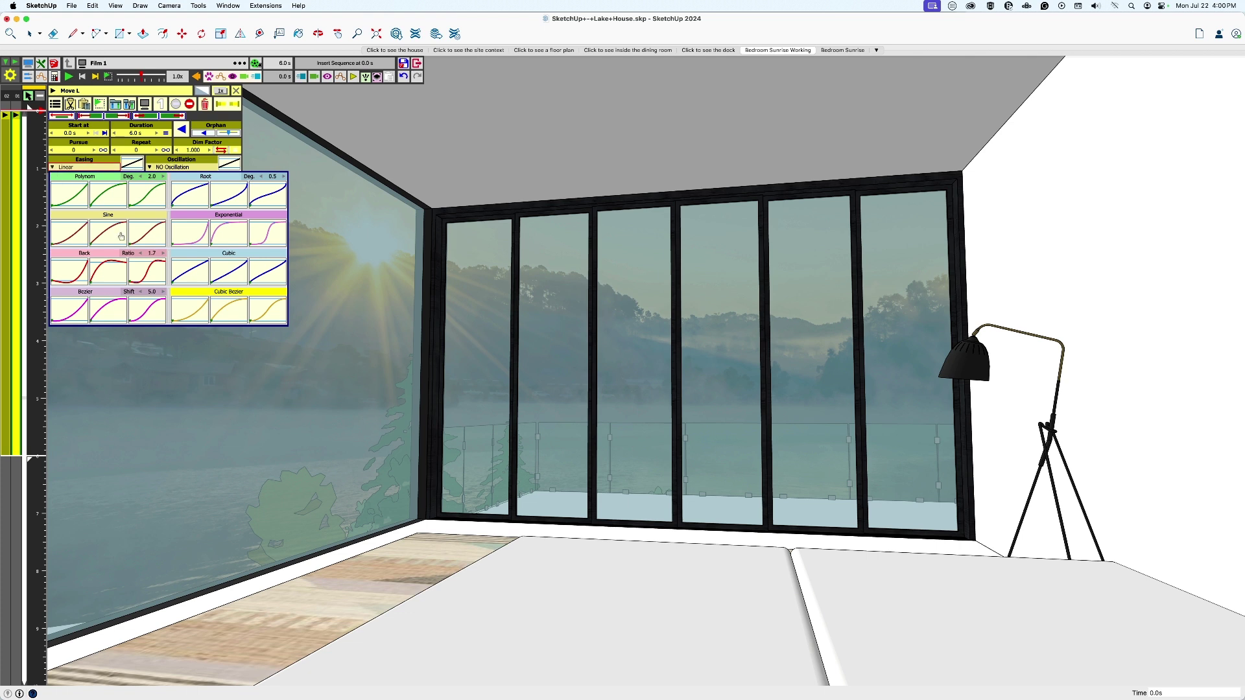
click(109, 236)
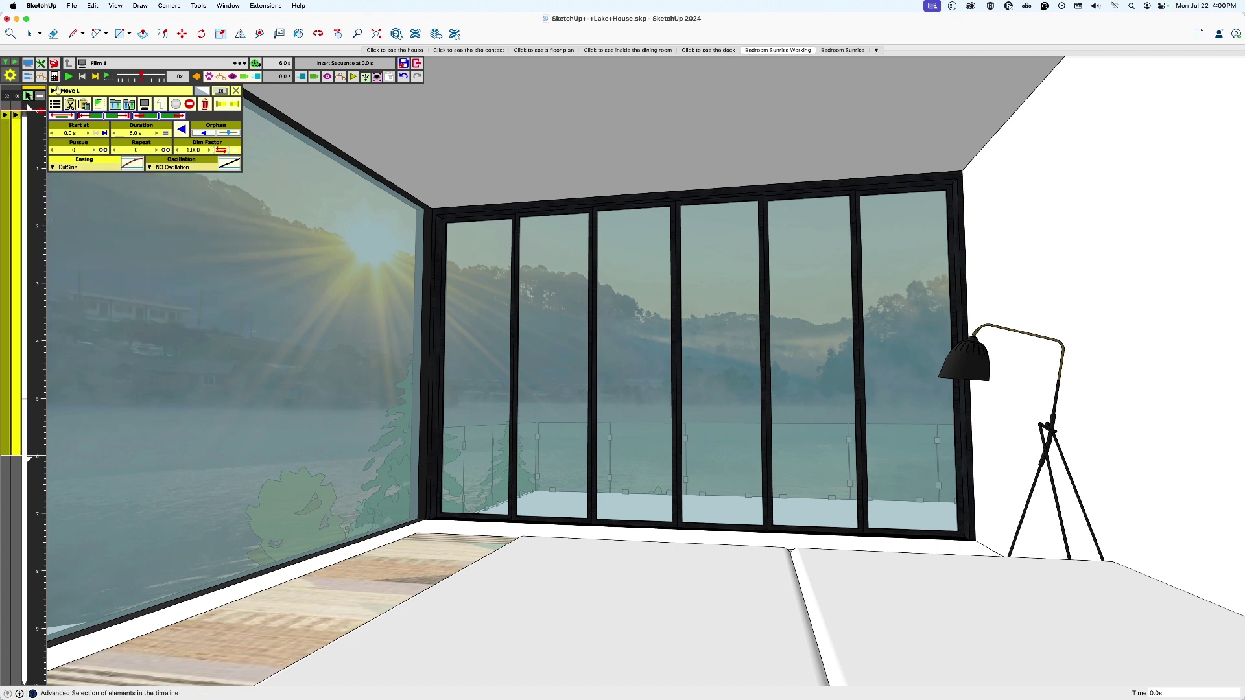
click(70, 79)
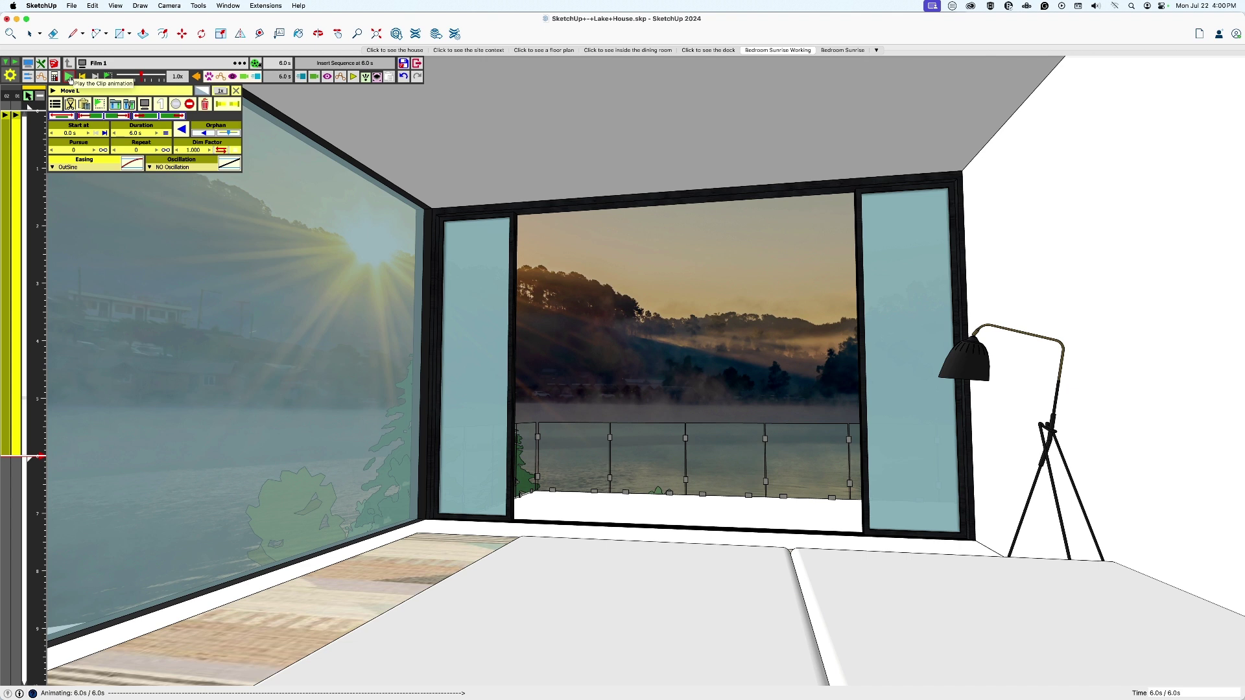
click(71, 78)
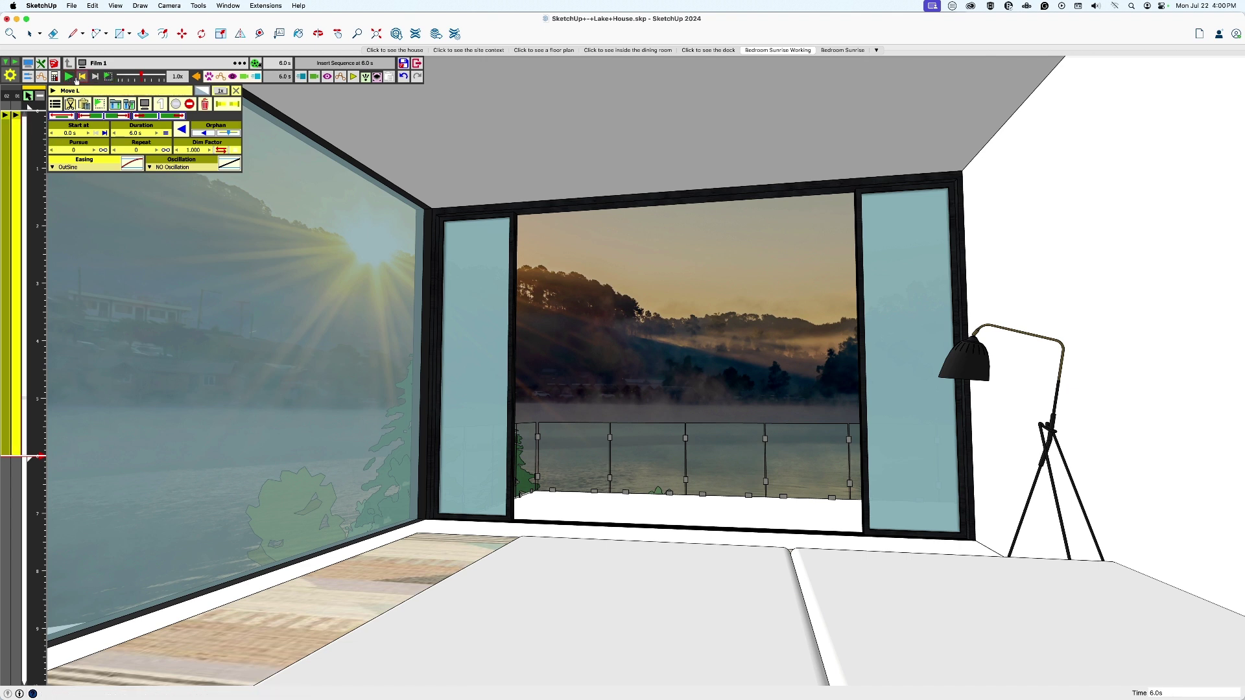
click(82, 76)
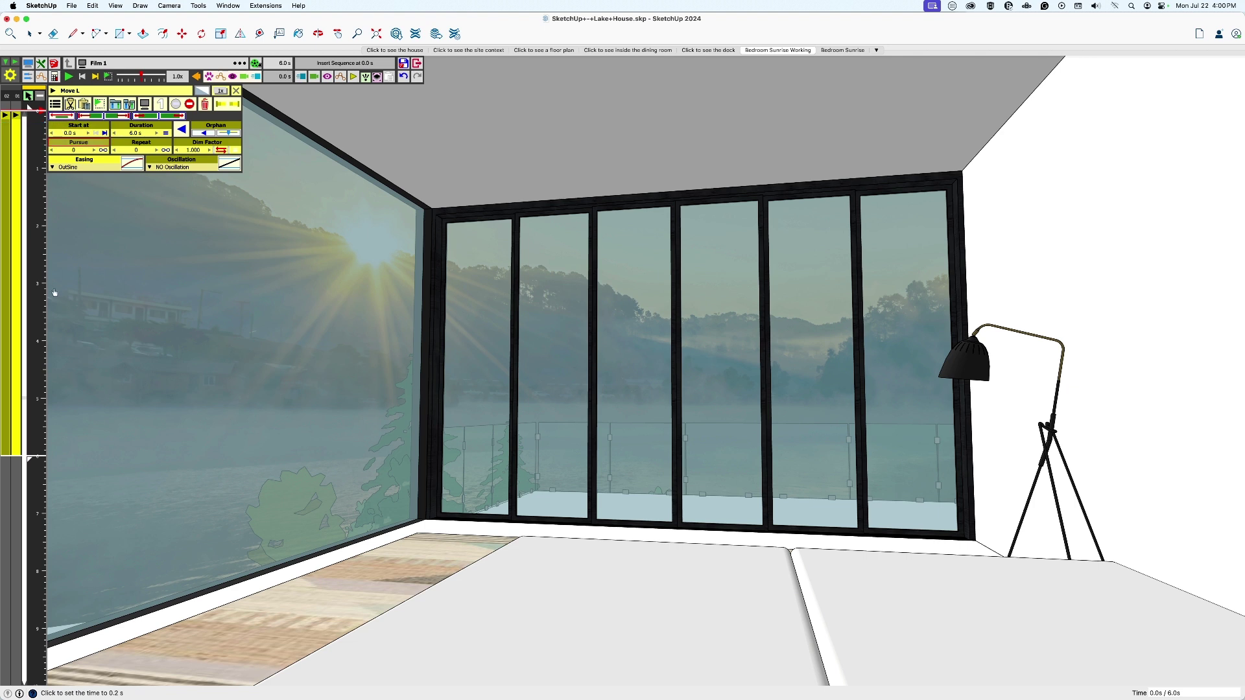
Step: Insert a camera view of the bedroom doors at 4.0 s in the film
click(41, 342)
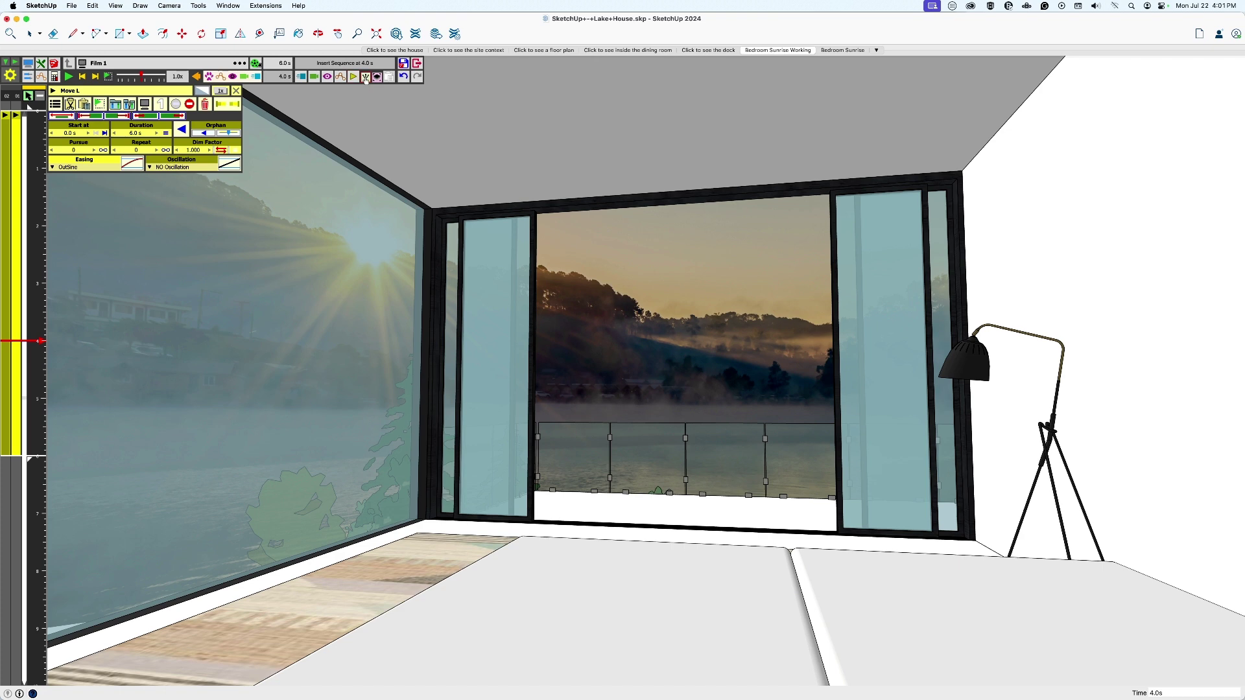
click(366, 78)
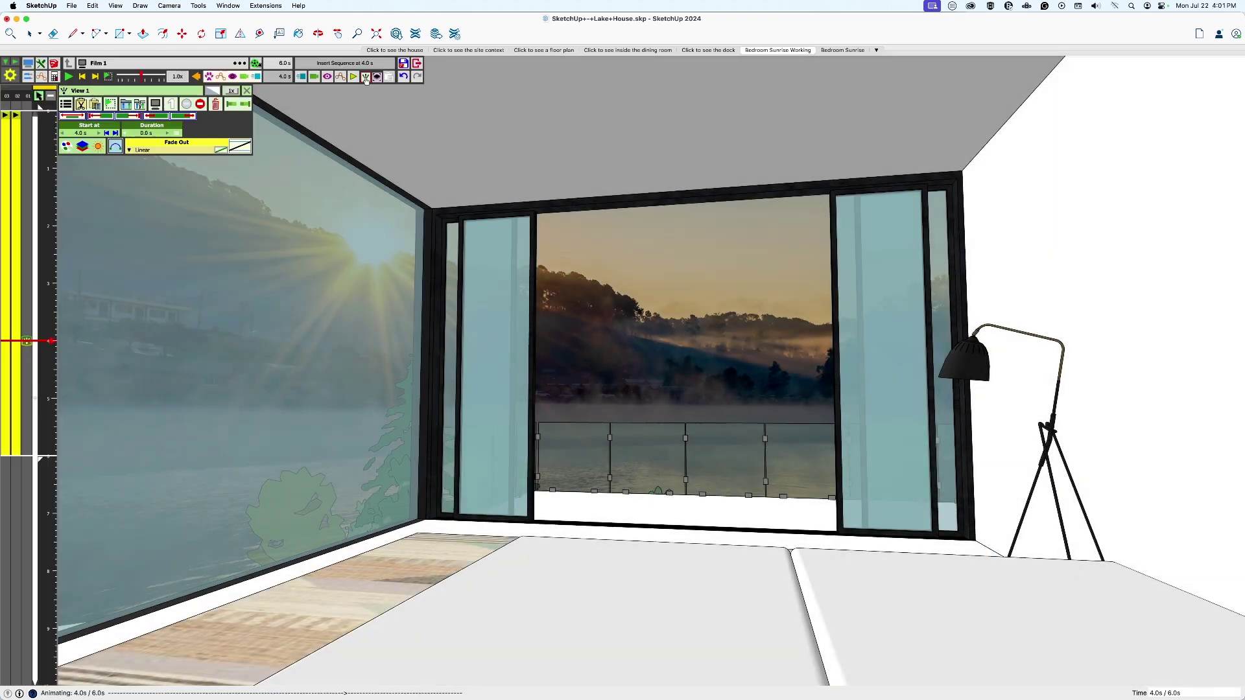
Step: Insert a camera view at 0.0 s that looks up toward the ceiling above the doors, and play the film
click(82, 76)
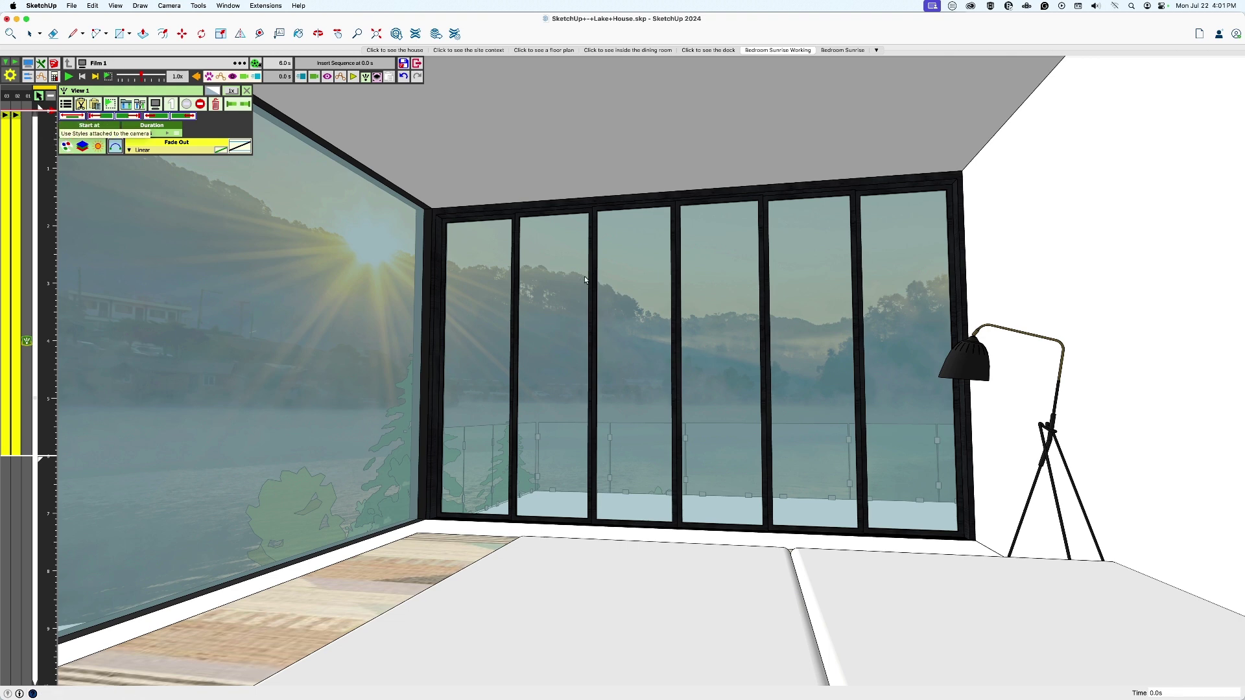
drag(717, 430, 603, 307)
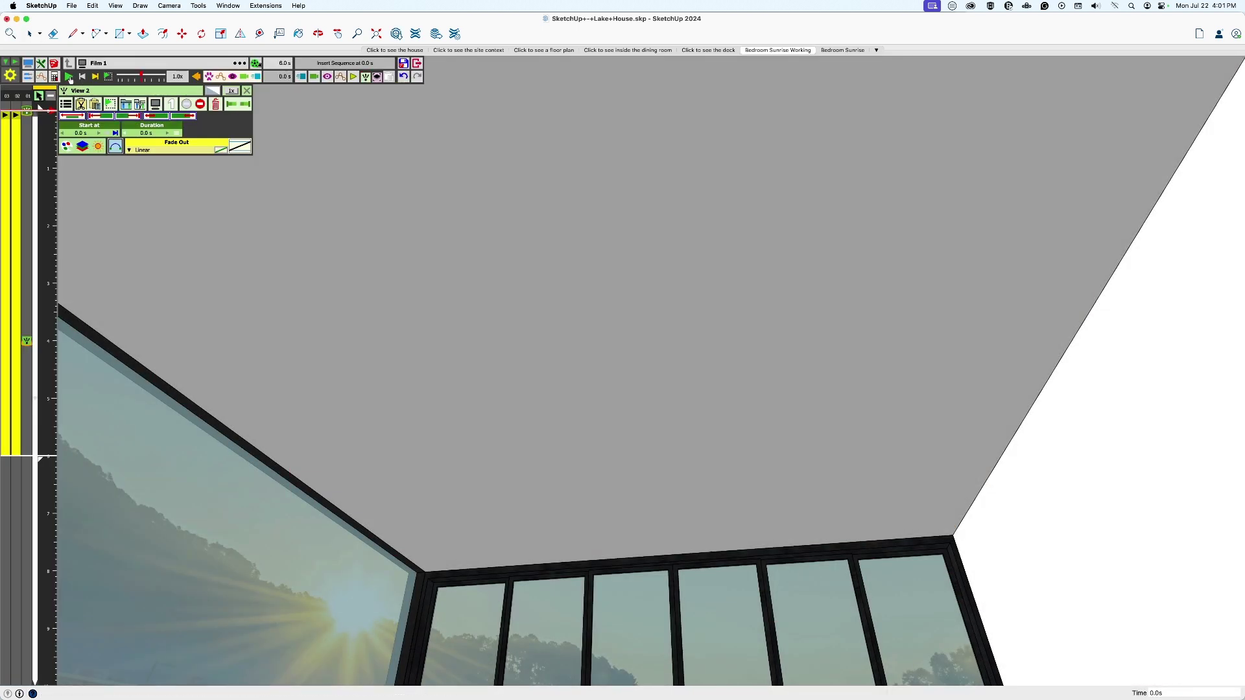
click(69, 76)
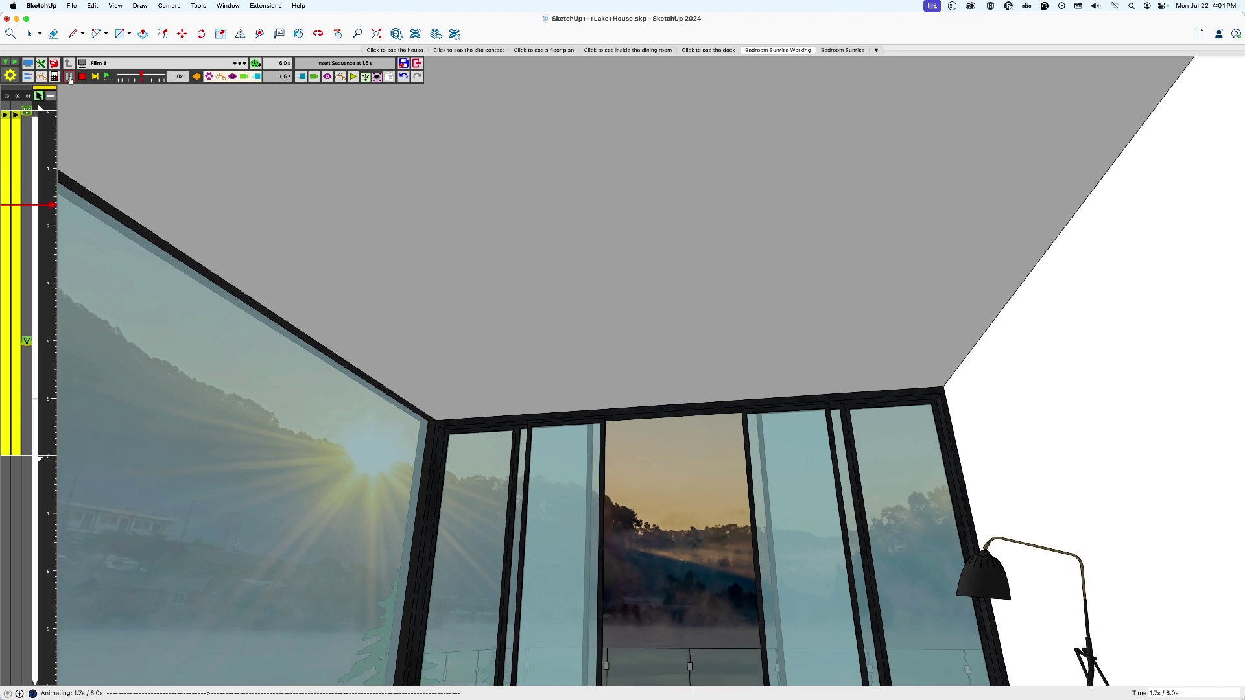